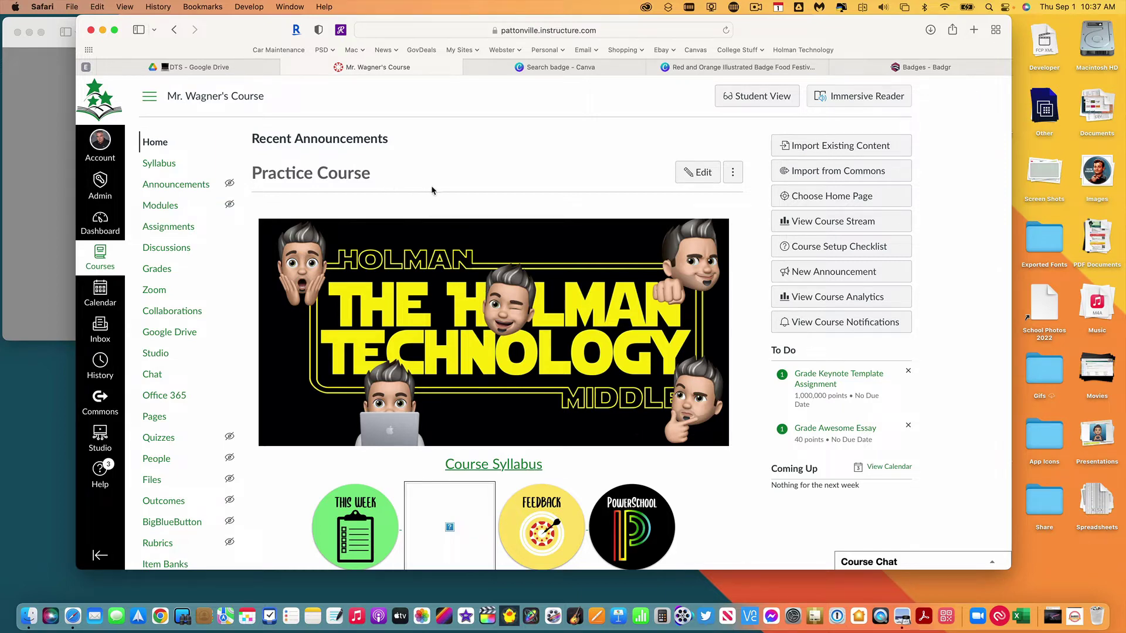
# - On the Practice Course Modules page, add an empty module named 'Badges for Canvas'
pyautogui.scroll(1, 429, 187)
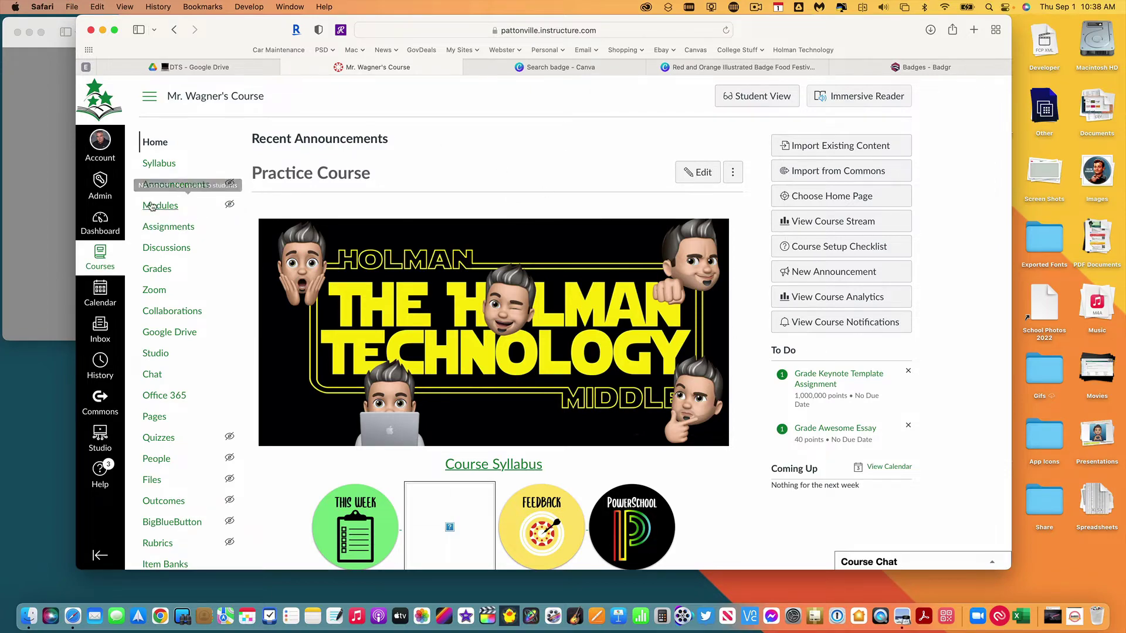
pyautogui.click(151, 205)
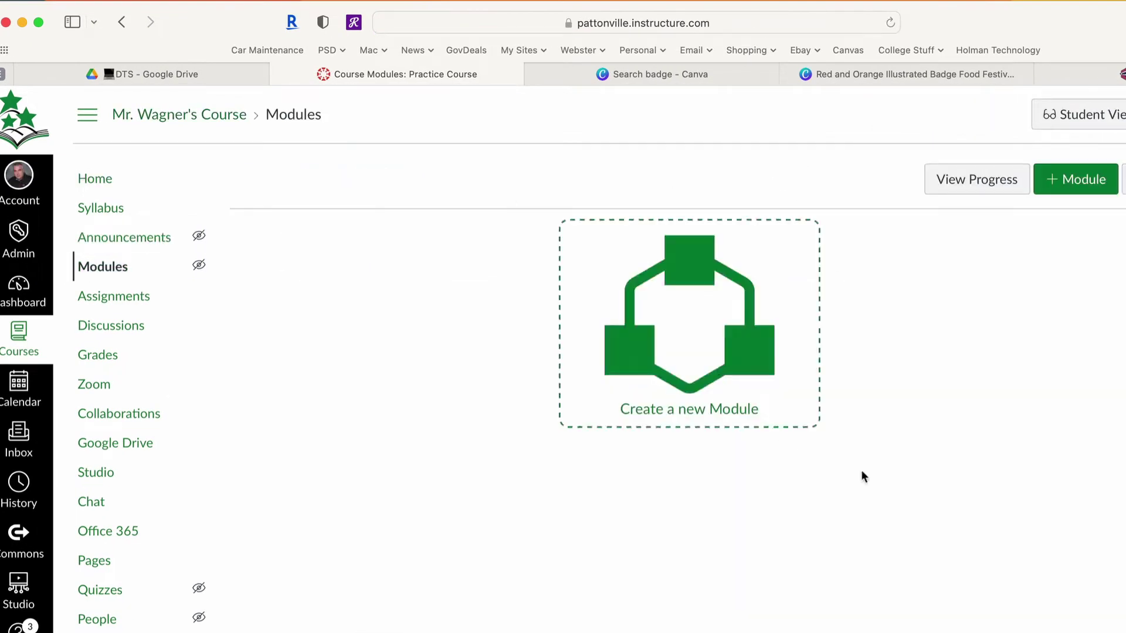
pyautogui.click(1059, 193)
pyautogui.click(444, 364)
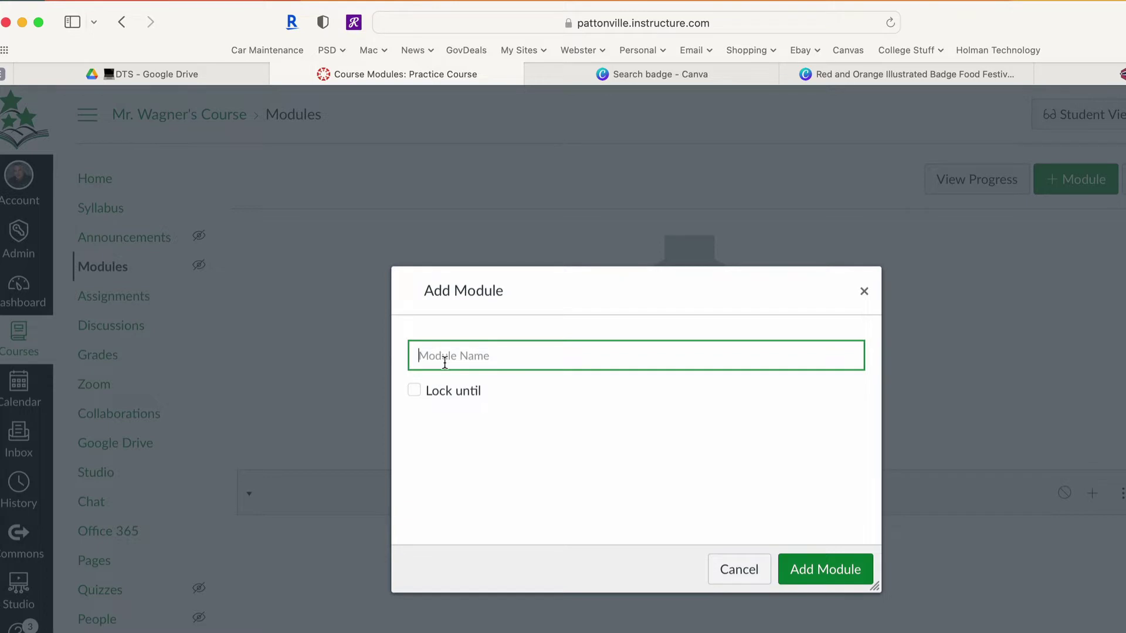
pyautogui.write('Badges for Canvas')
pyautogui.click(823, 575)
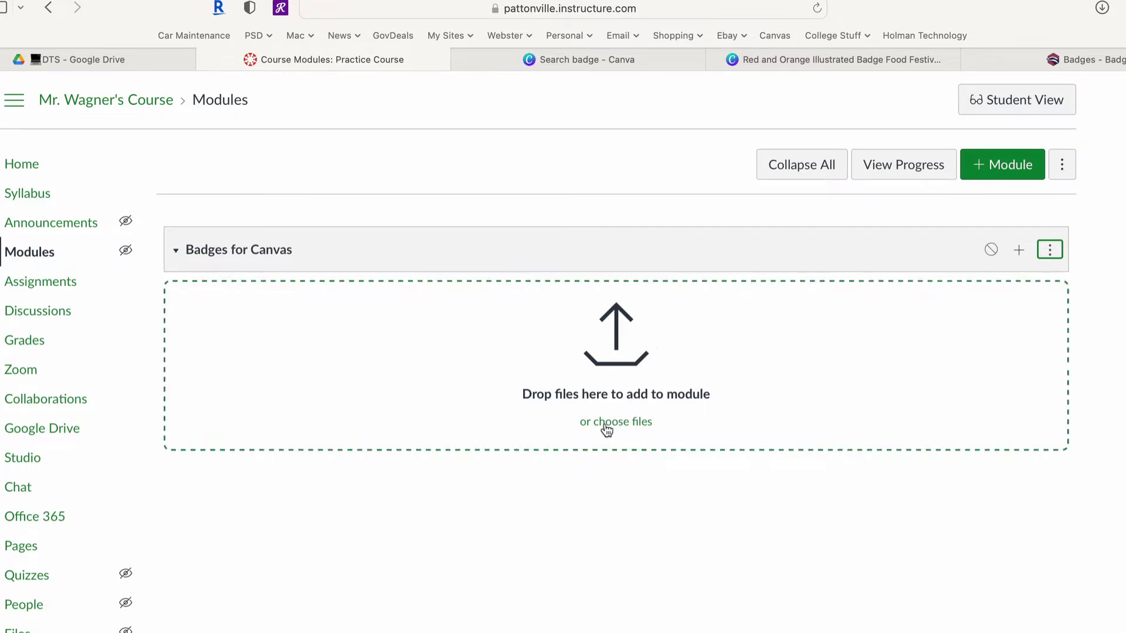
# - Add the assignment 'Amazing Assignment' (100 pts) as the module's first item
pyautogui.click(1020, 252)
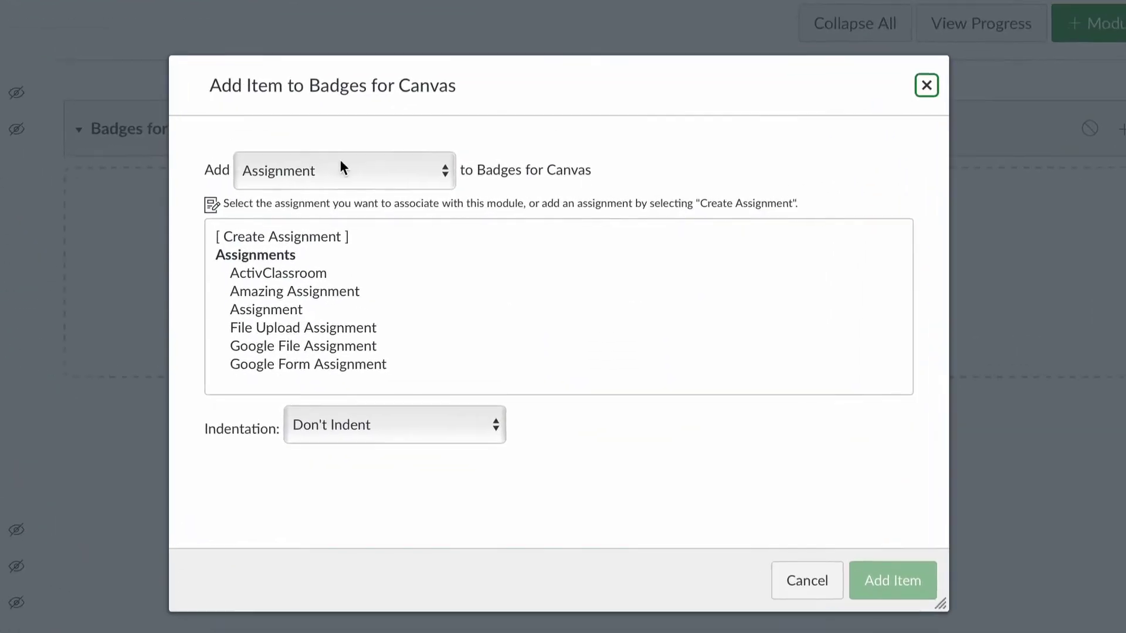
pyautogui.click(387, 279)
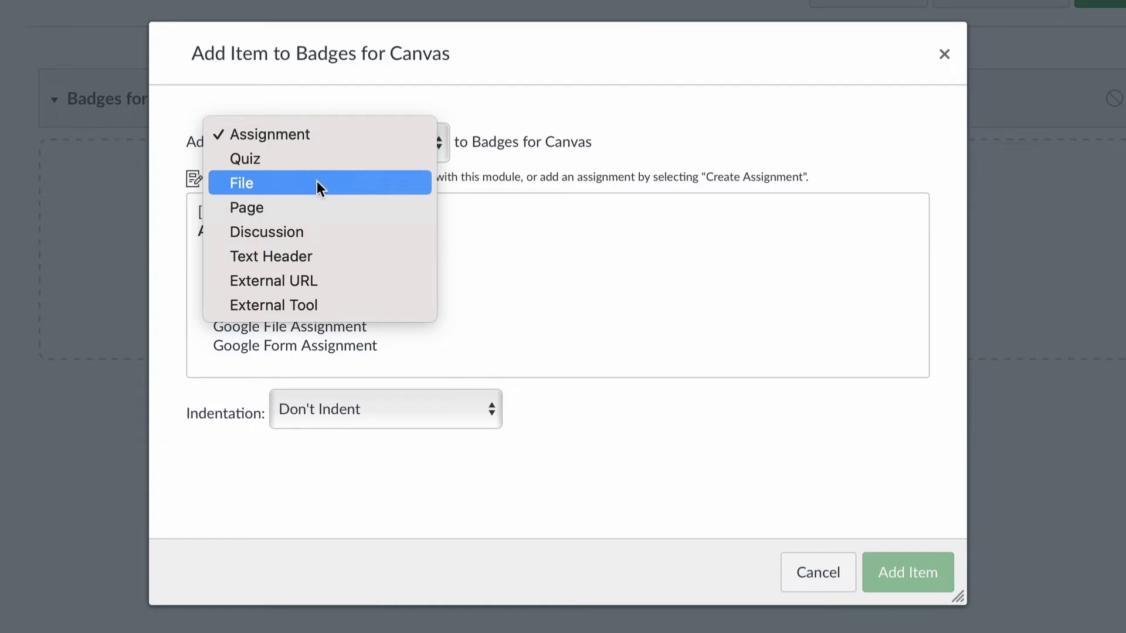
pyautogui.click(325, 137)
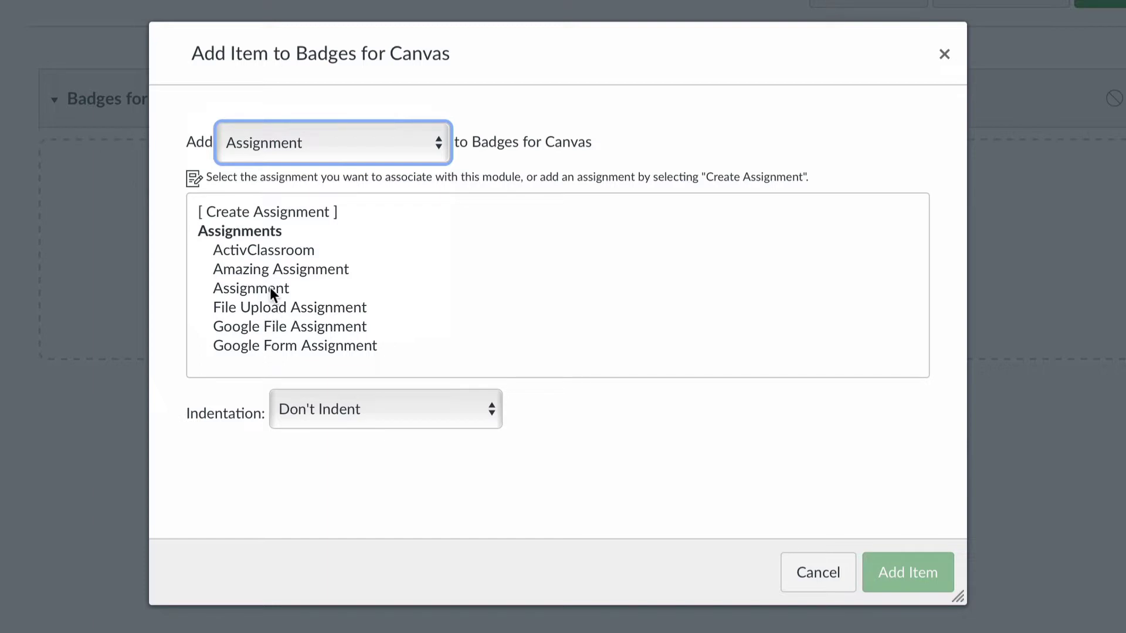
pyautogui.click(297, 271)
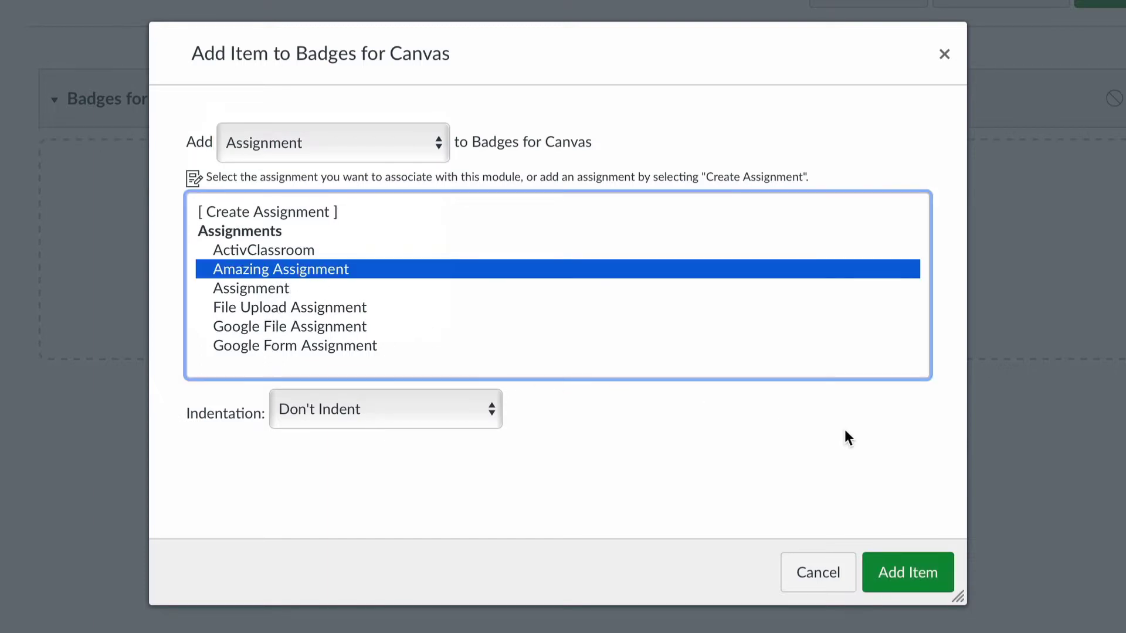
pyautogui.click(906, 587)
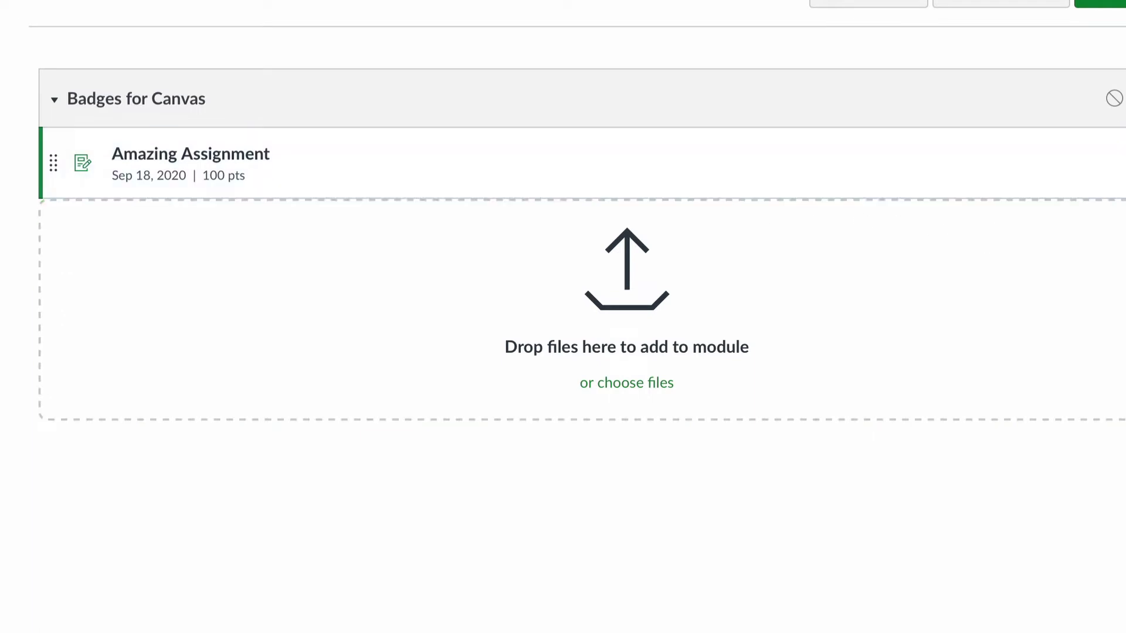
# - Upload Pirate Academy Grading.pdf from the Desktop as a module file, replacing the existing course copy
pyautogui.click(1121, 98)
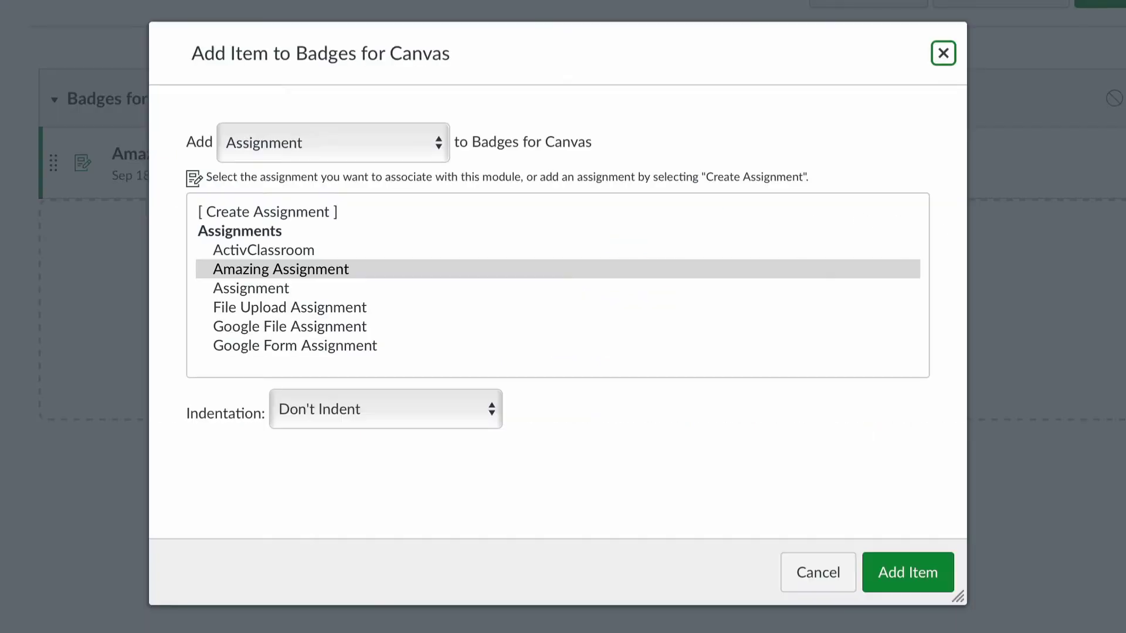
pyautogui.click(317, 142)
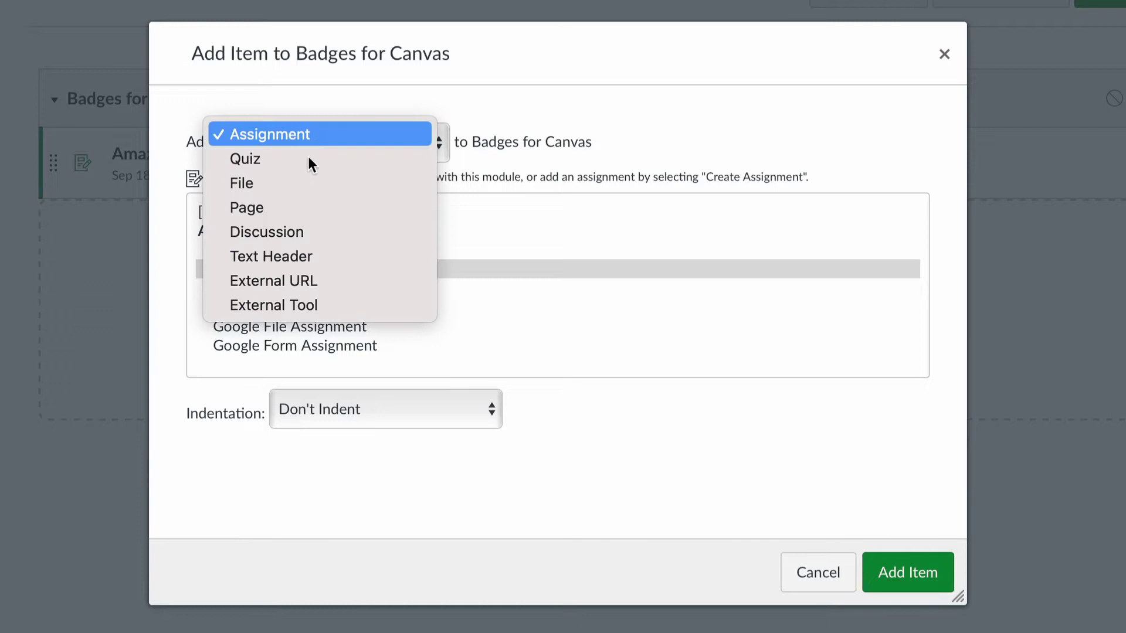
pyautogui.click(295, 182)
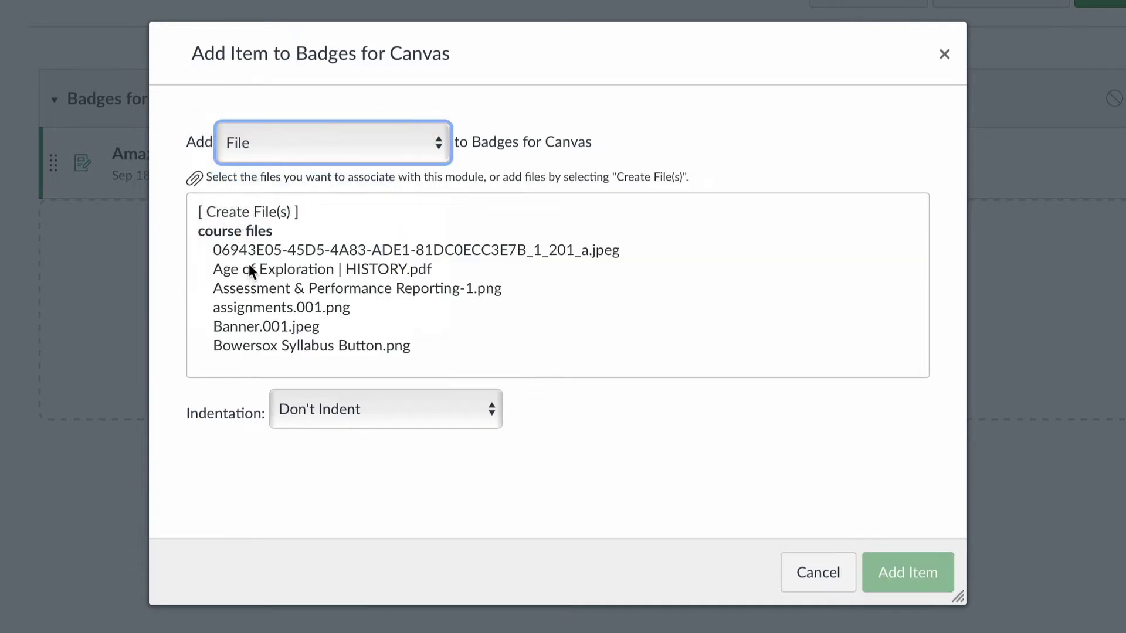
pyautogui.click(242, 211)
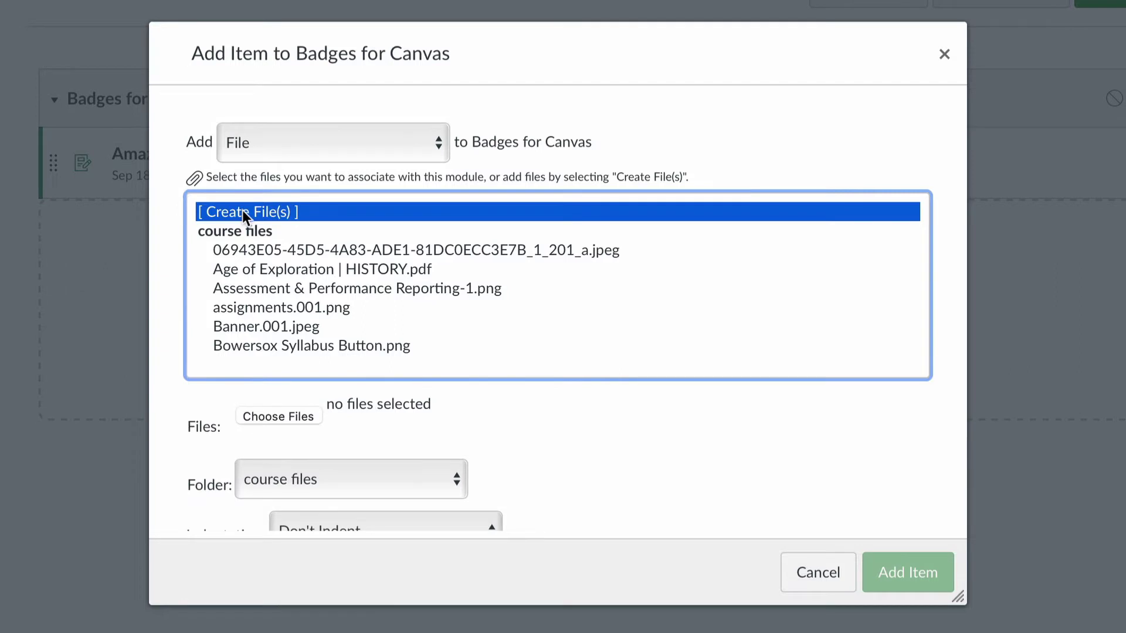
pyautogui.click(279, 417)
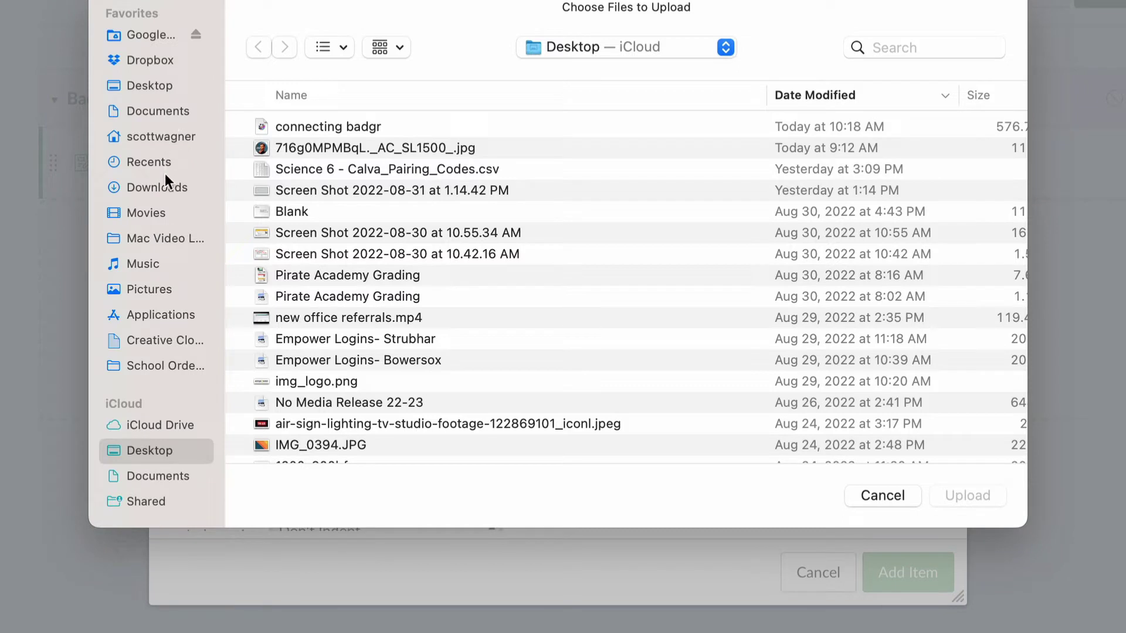
pyautogui.click(159, 86)
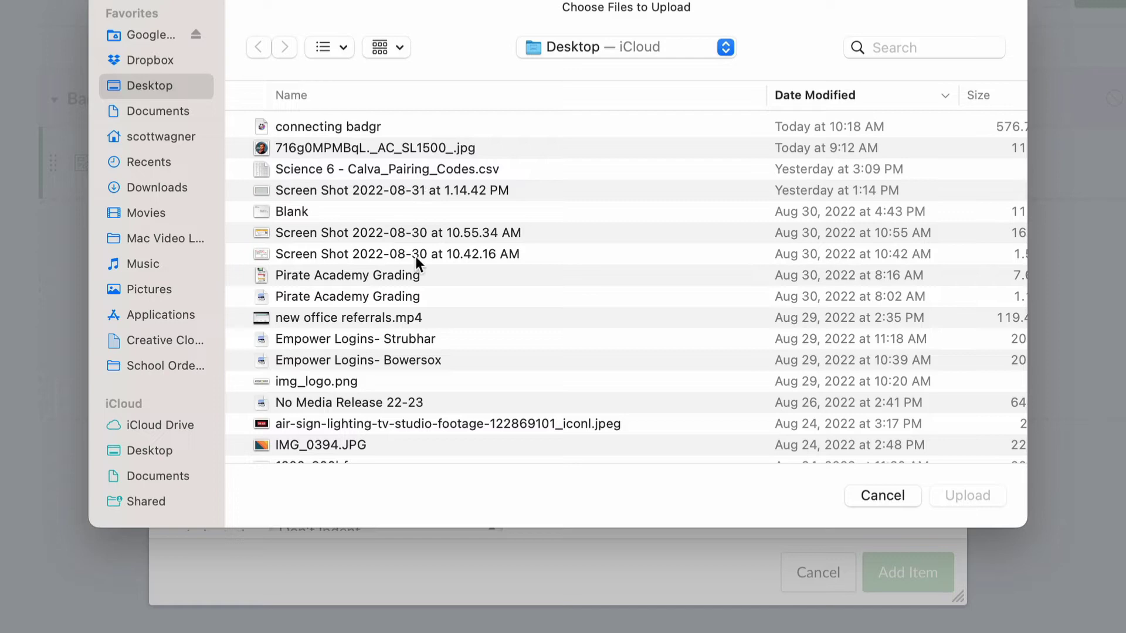
pyautogui.click(381, 297)
pyautogui.click(977, 495)
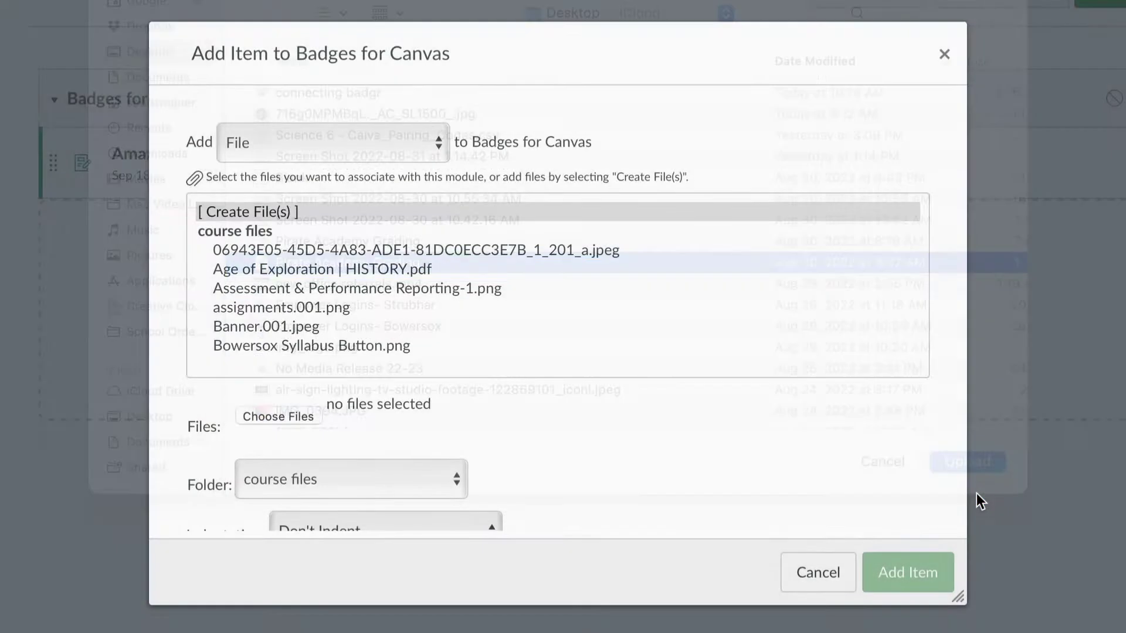
pyautogui.click(901, 573)
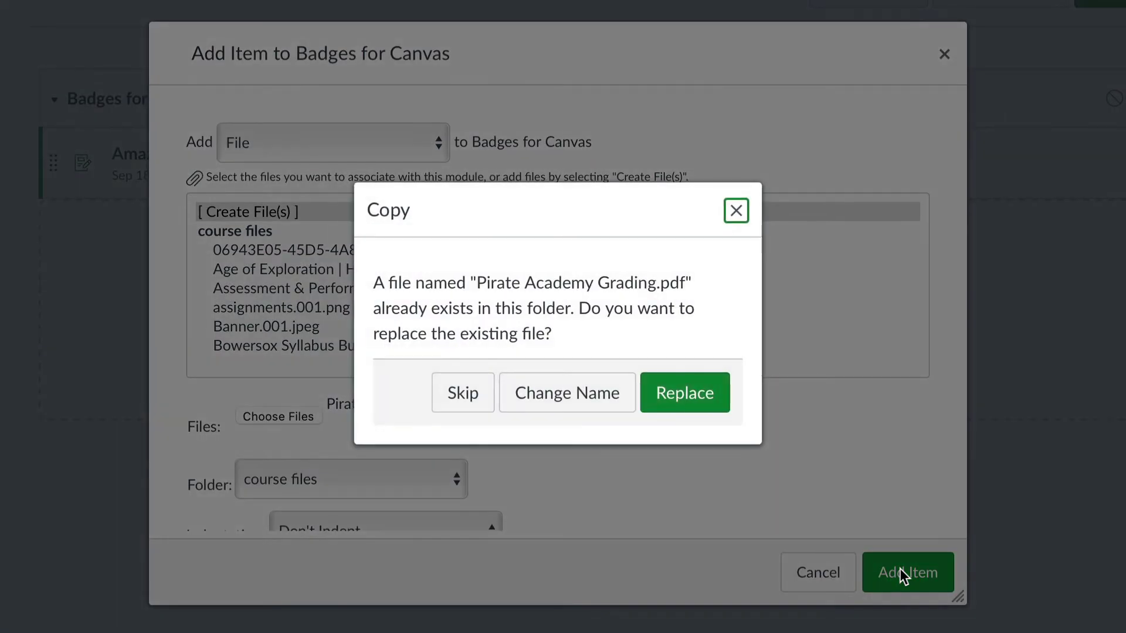
pyautogui.click(685, 393)
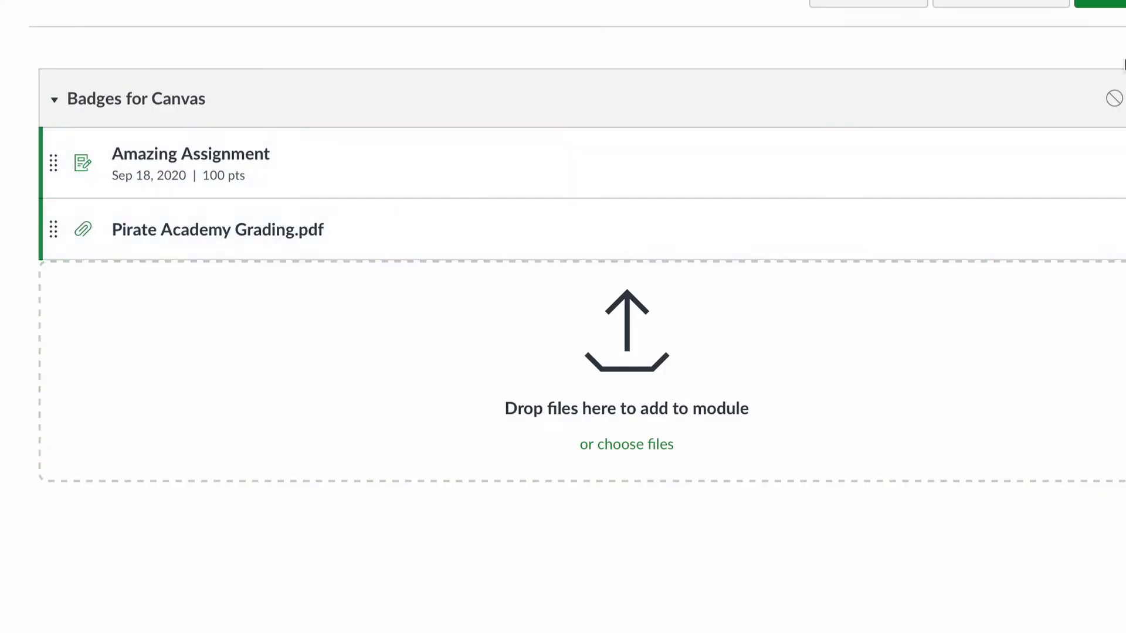
# - Add the page 'iPad Battery Tips Advisory Lesson' below Pirate Academy Grading.pdf in the module
pyautogui.click(1125, 98)
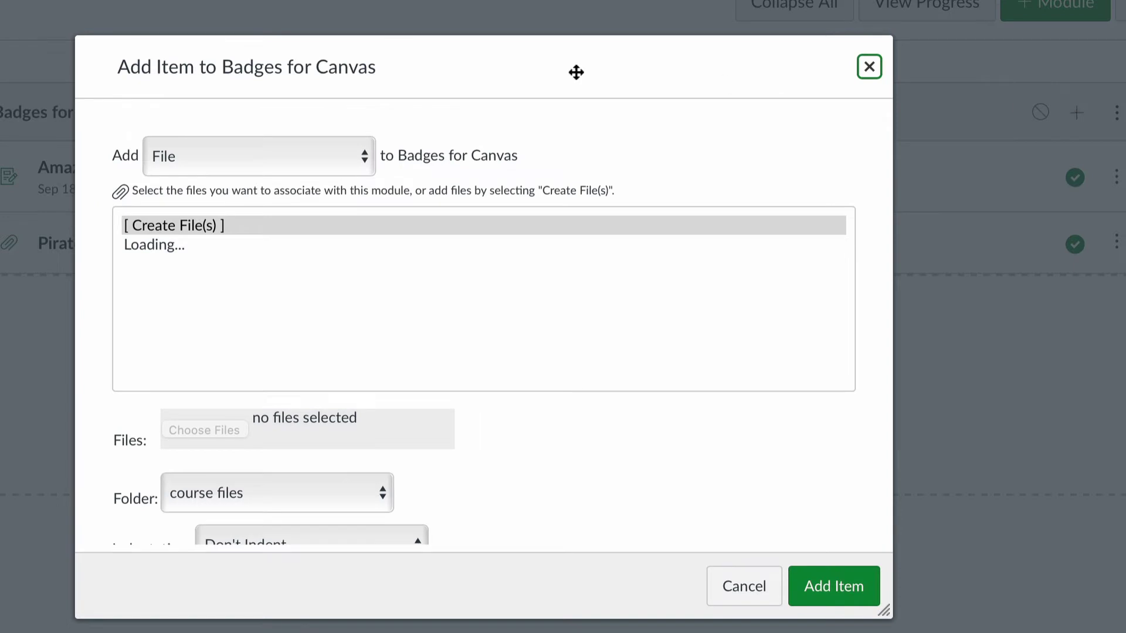
pyautogui.click(298, 147)
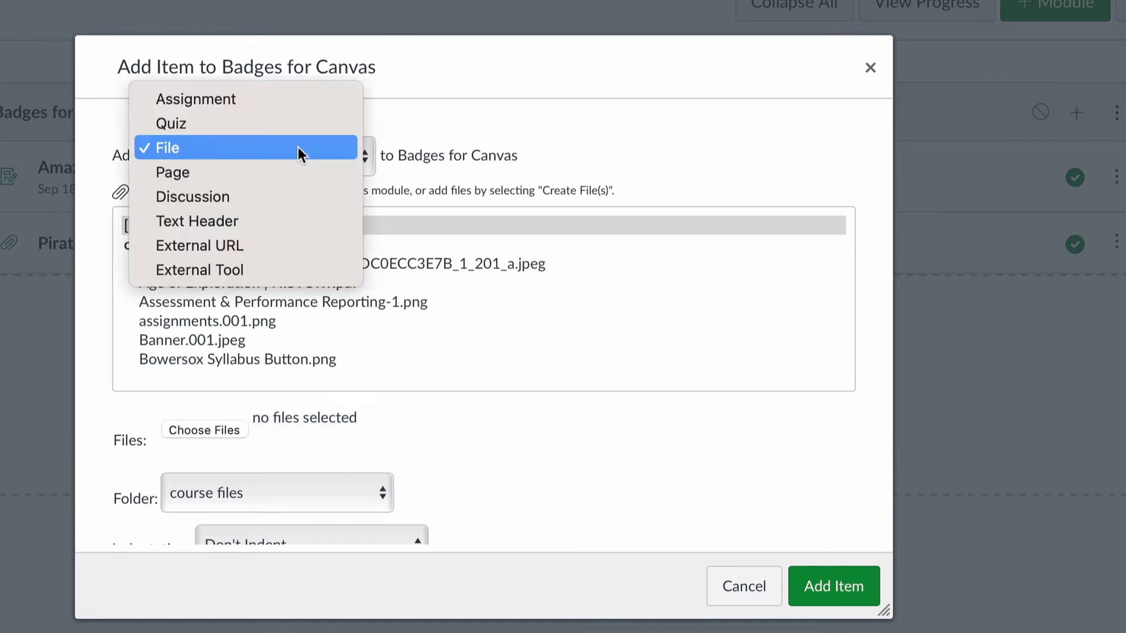
pyautogui.click(274, 177)
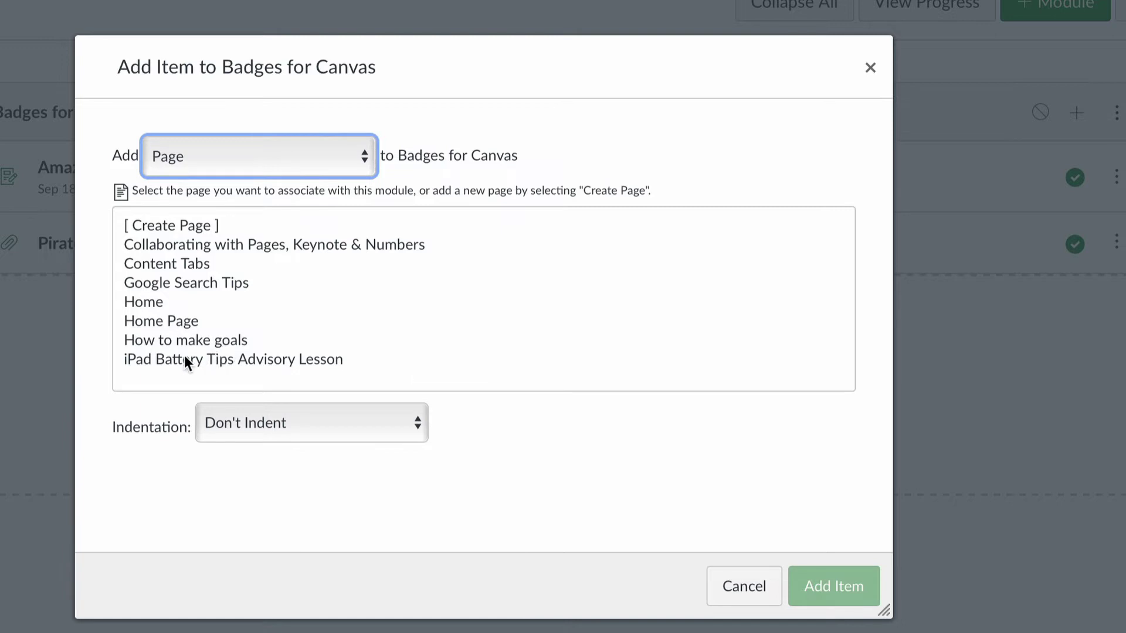
pyautogui.click(216, 355)
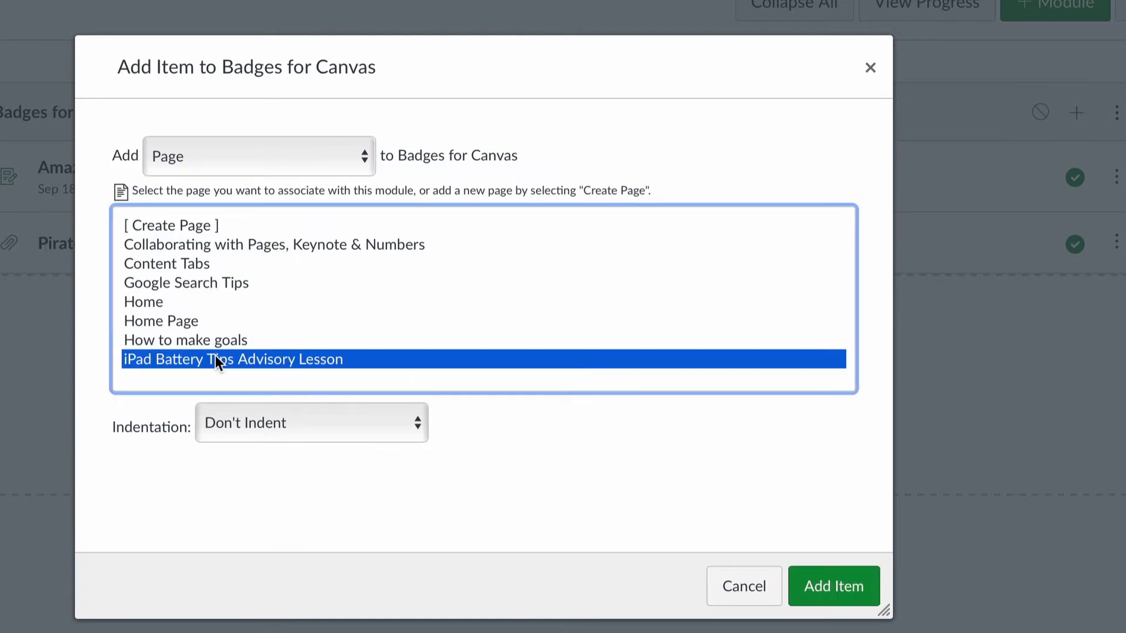
pyautogui.click(838, 586)
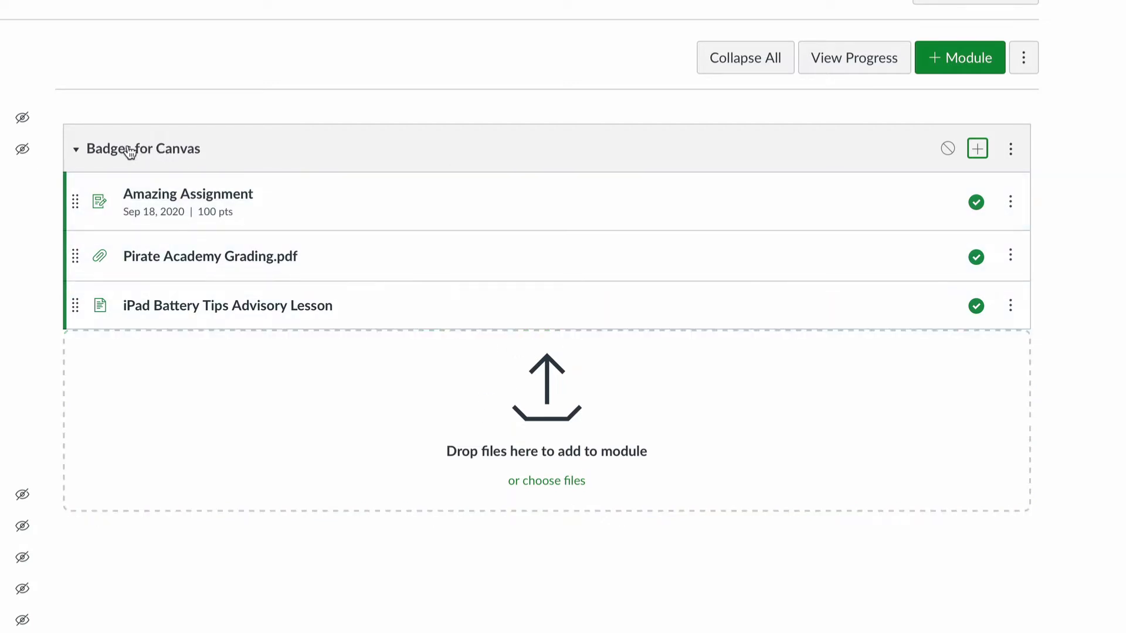
# - In the module settings, add a completion requirement that students submit Amazing Assignment
pyautogui.click(1010, 150)
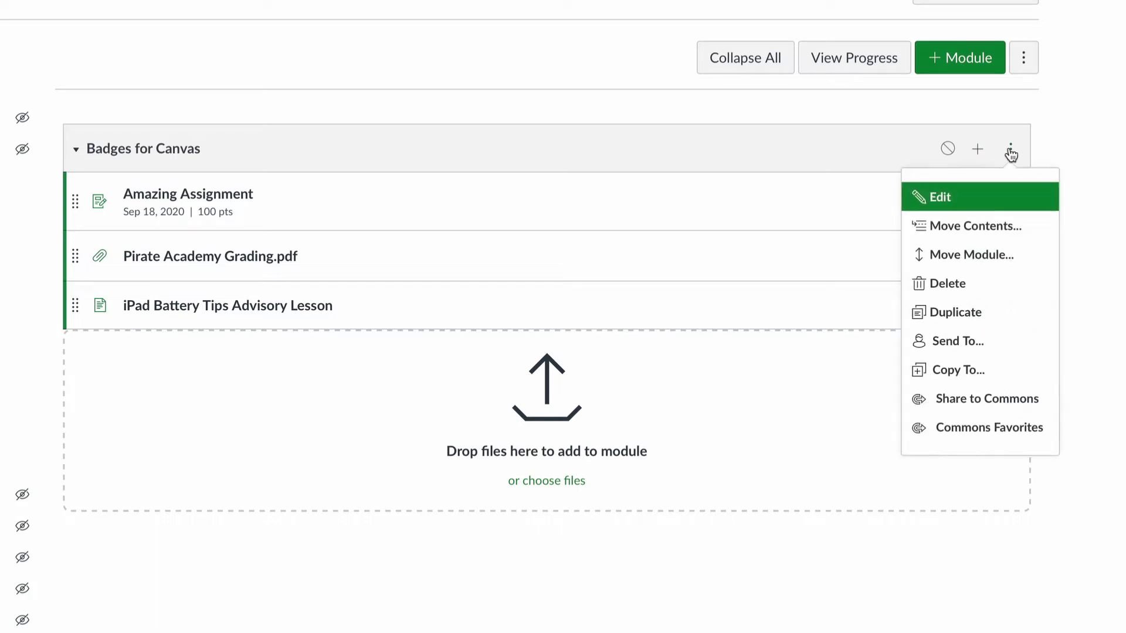
pyautogui.click(942, 196)
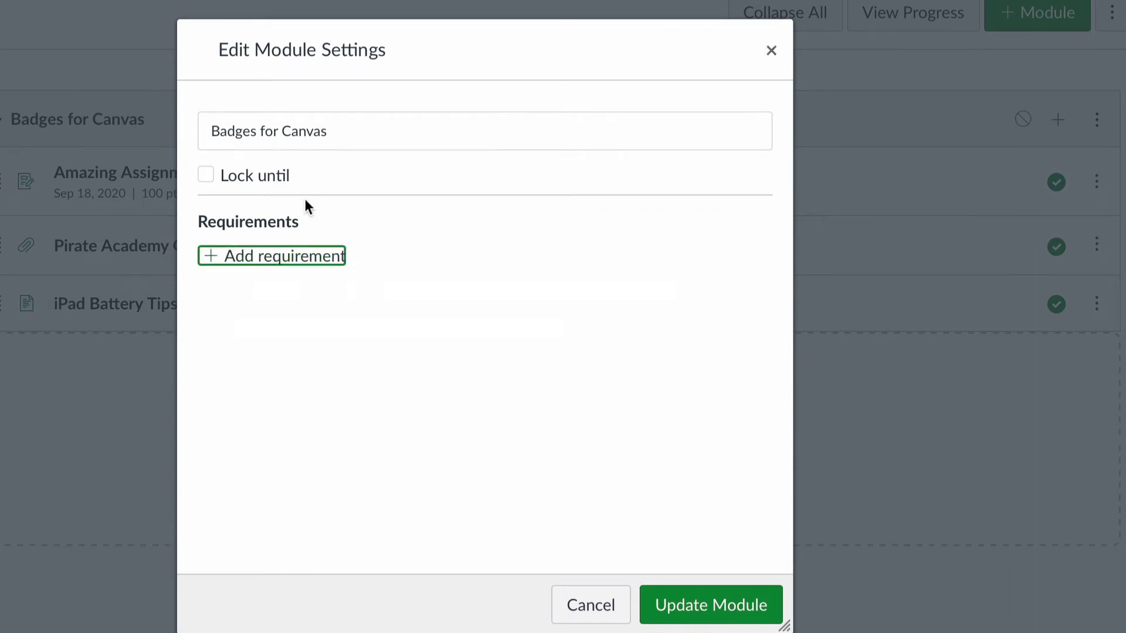
pyautogui.click(253, 256)
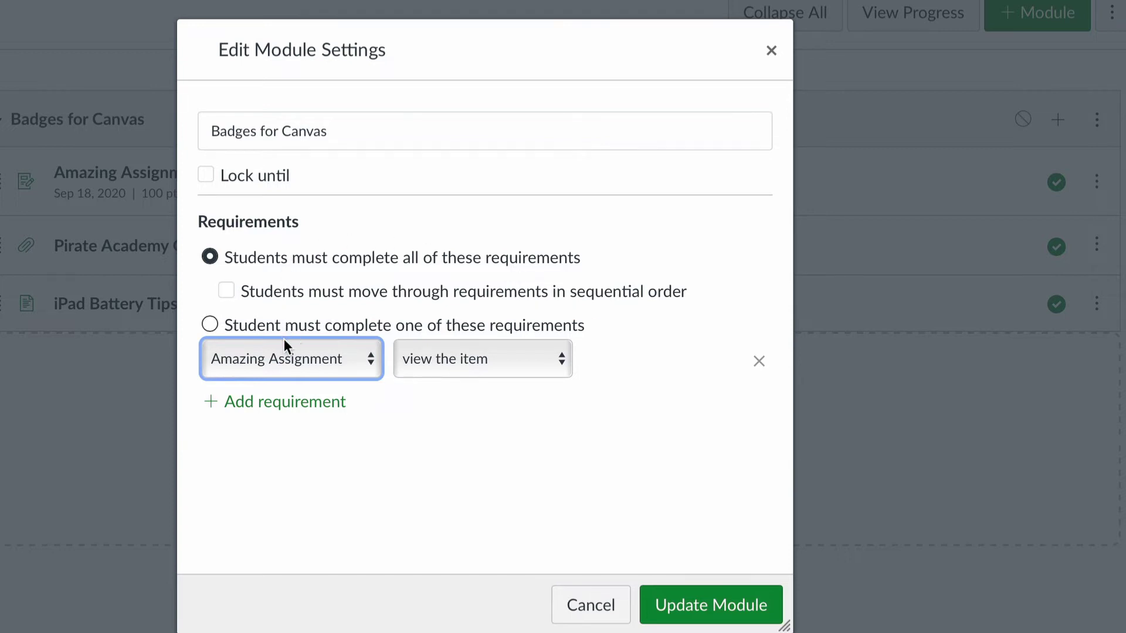
pyautogui.click(286, 367)
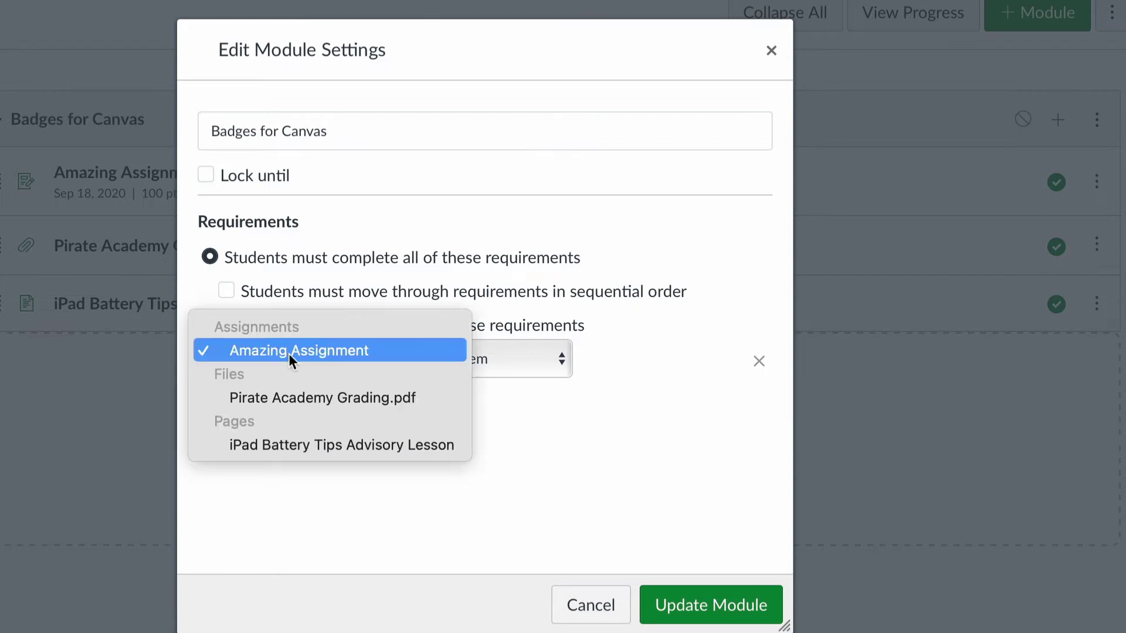
pyautogui.click(493, 362)
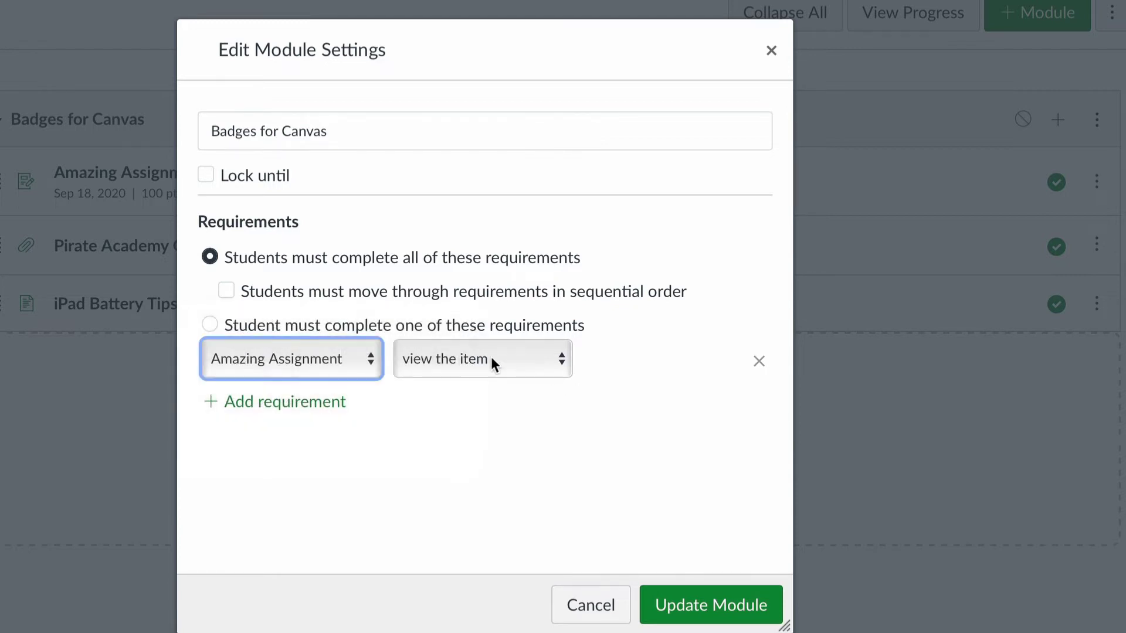
pyautogui.click(314, 364)
pyautogui.click(290, 351)
pyautogui.click(466, 359)
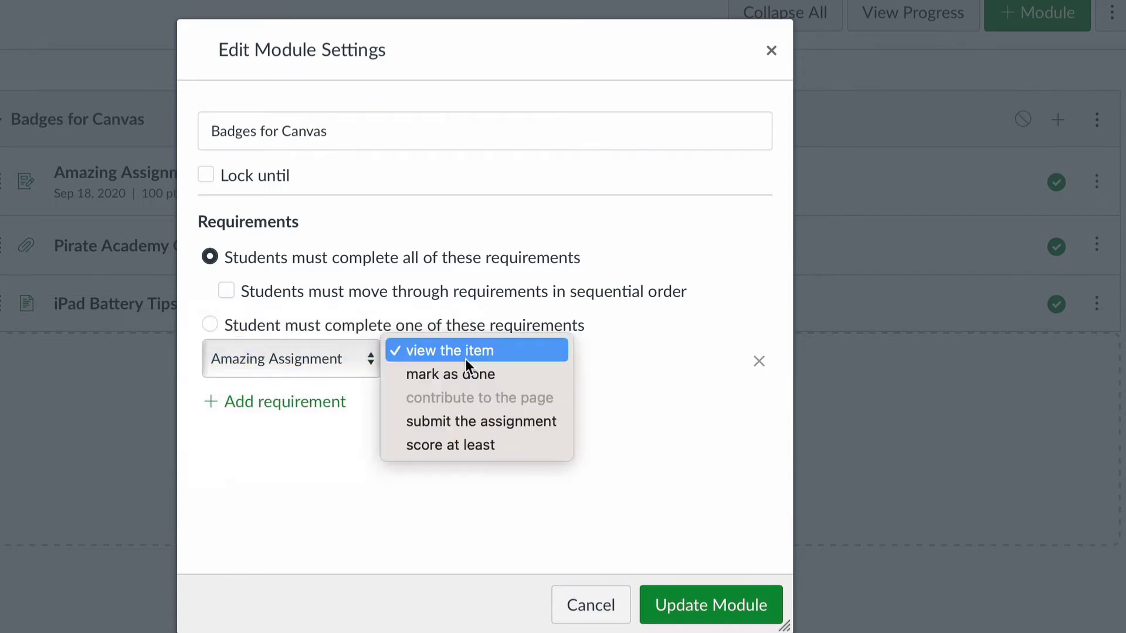
pyautogui.click(526, 427)
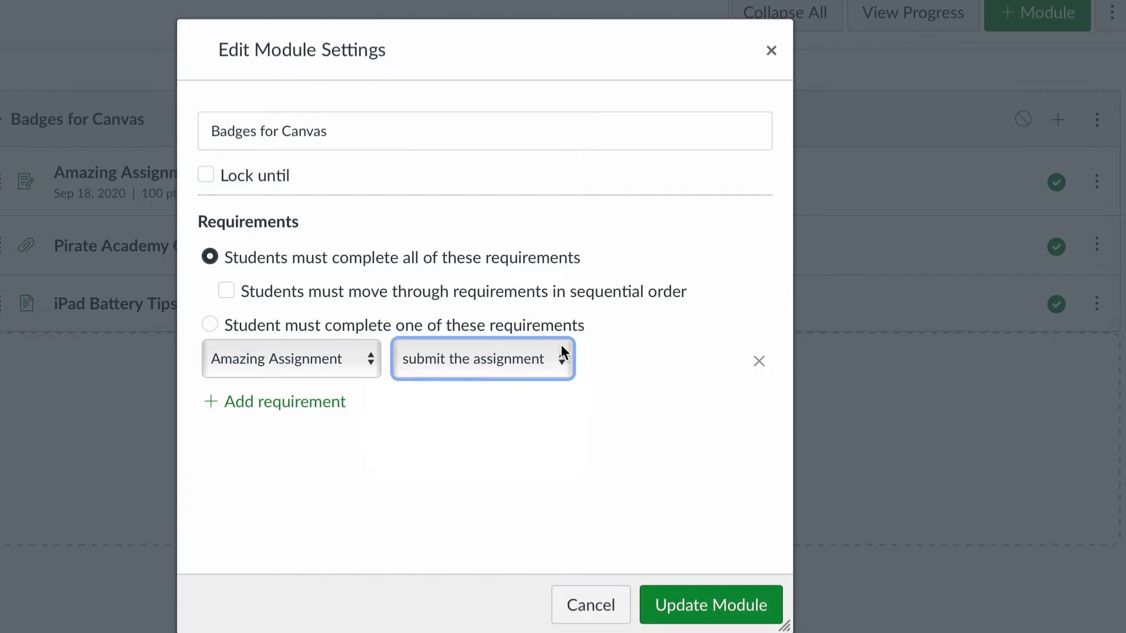
# - Require students to view Pirate Academy Grading.pdf and the iPad Battery Tips Advisory Lesson
pyautogui.click(313, 368)
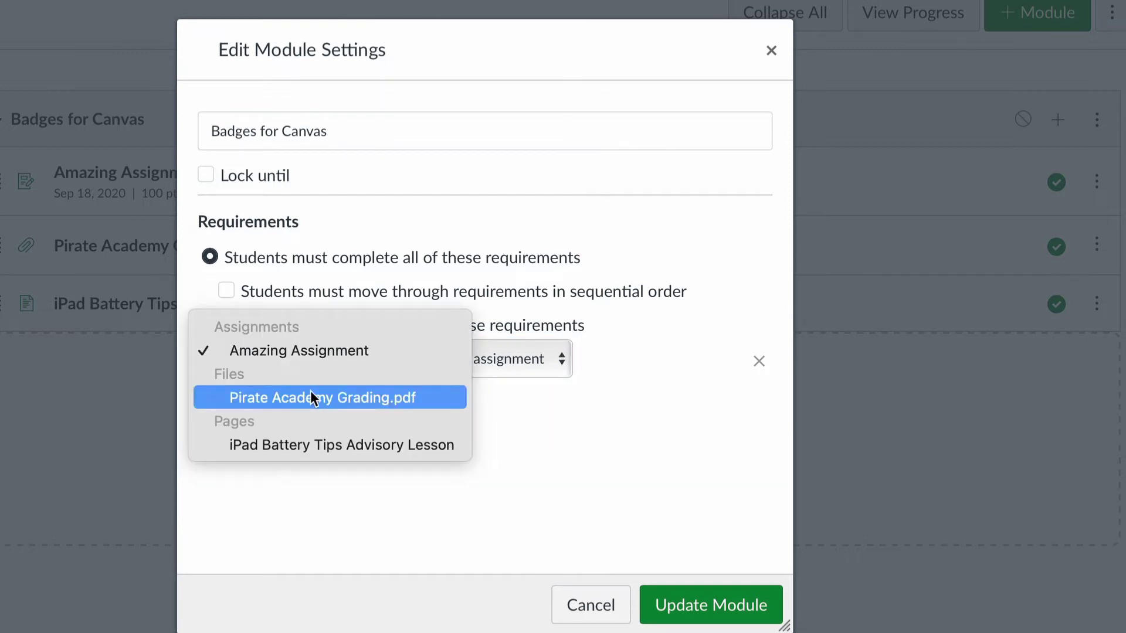
pyautogui.click(311, 391)
pyautogui.click(420, 366)
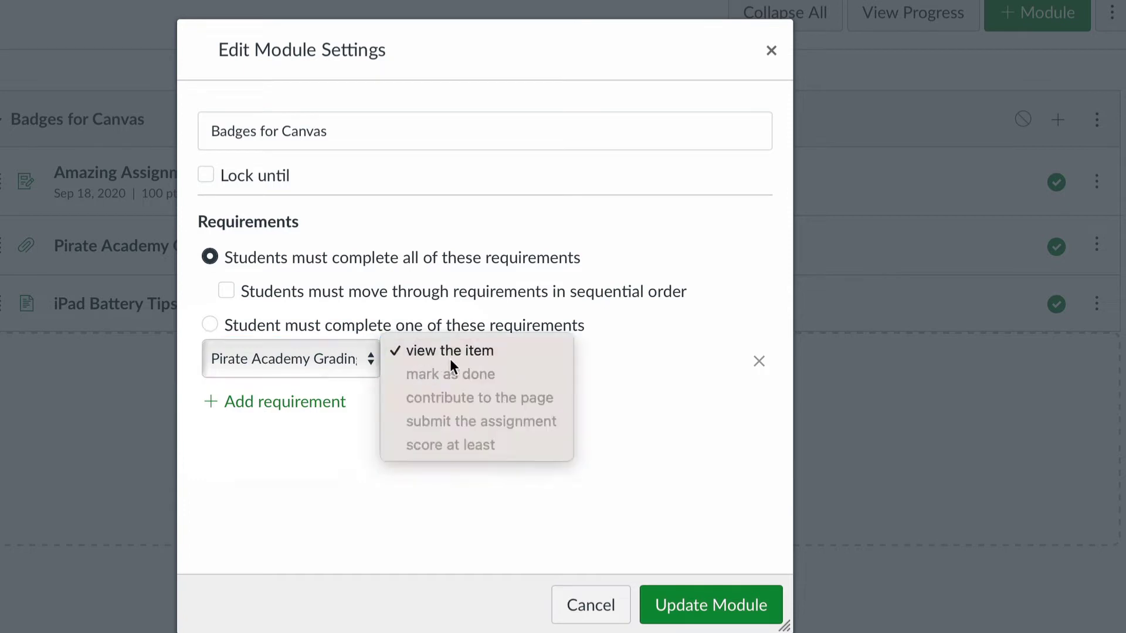
pyautogui.click(490, 357)
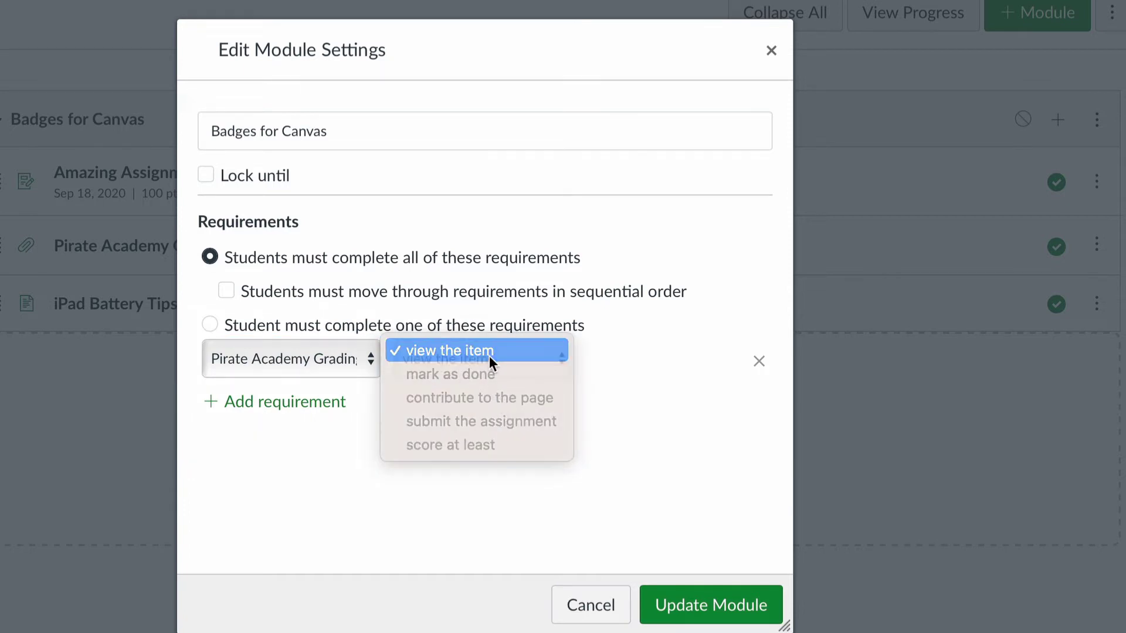
pyautogui.click(319, 352)
pyautogui.click(317, 400)
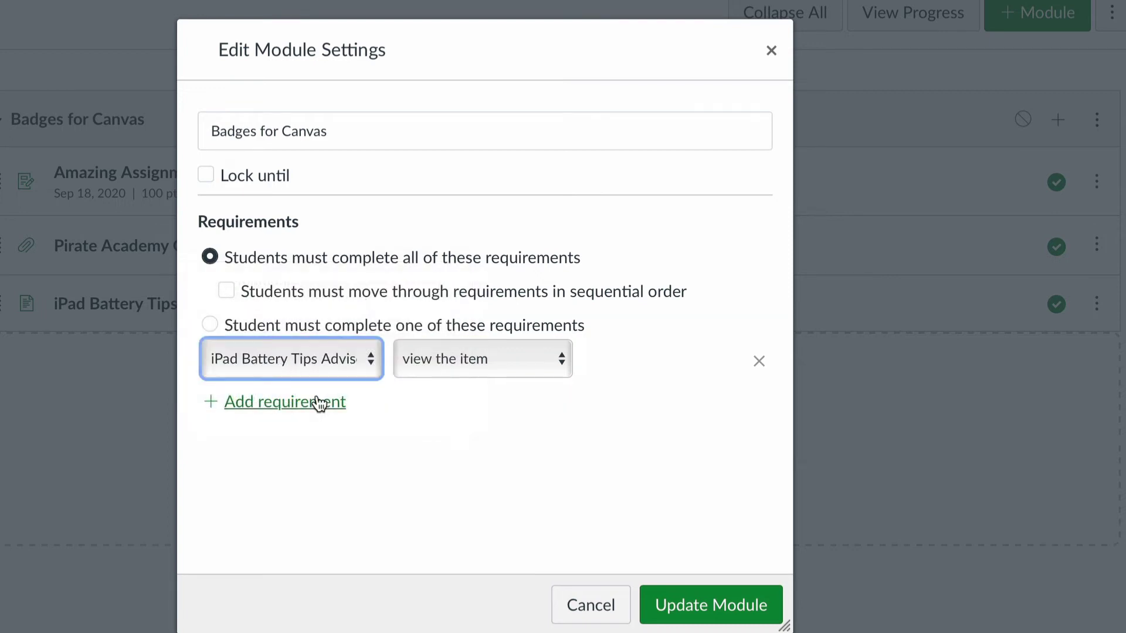
pyautogui.click(481, 357)
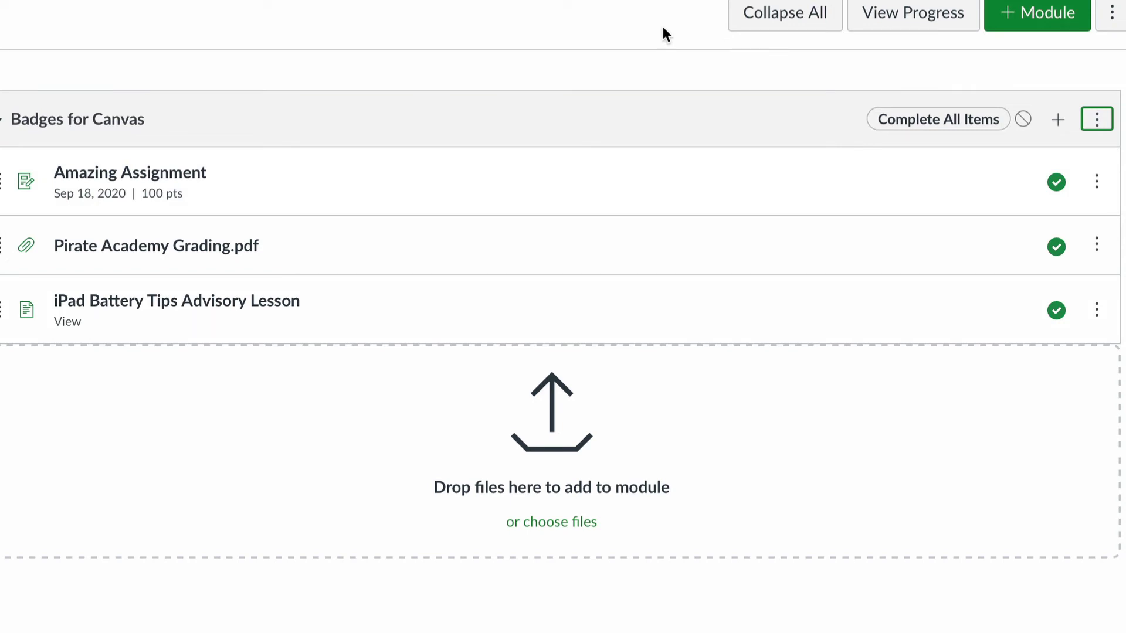
# - Publish the Badges for Canvas module and open the Badges page's Add badge form with more badge options
pyautogui.click(1023, 119)
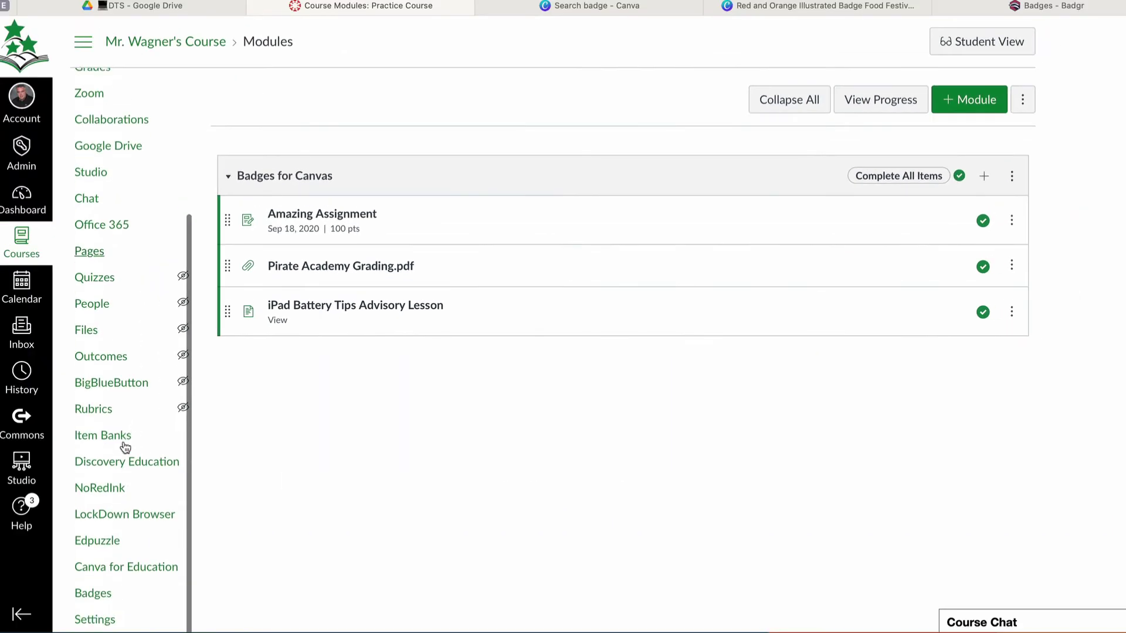
pyautogui.scroll(-1, 124, 620)
pyautogui.click(97, 579)
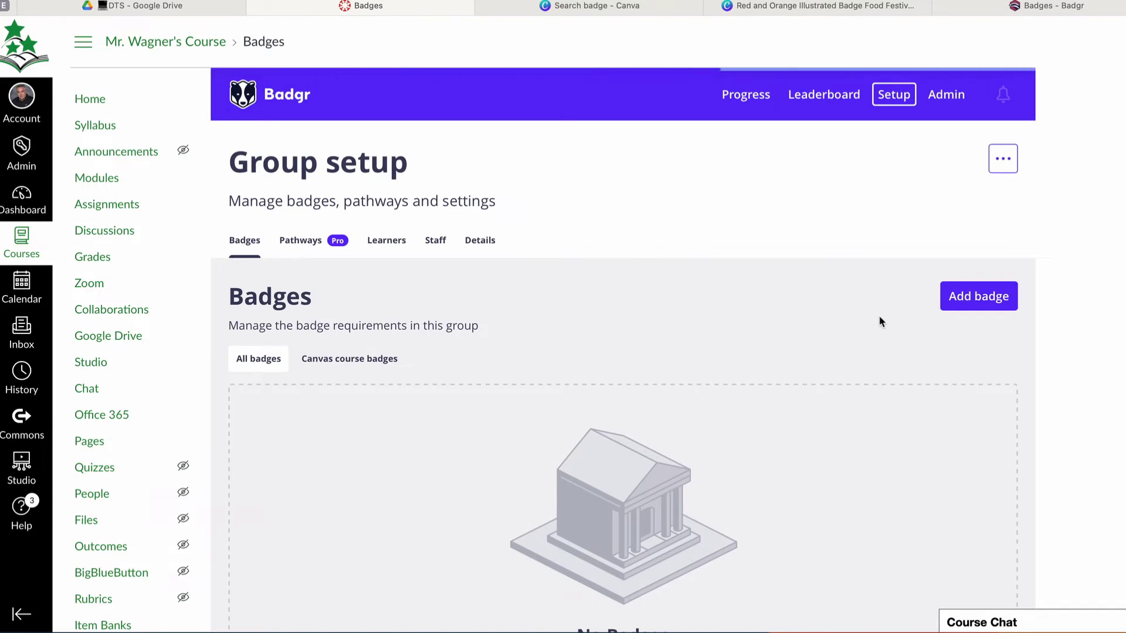
pyautogui.click(989, 306)
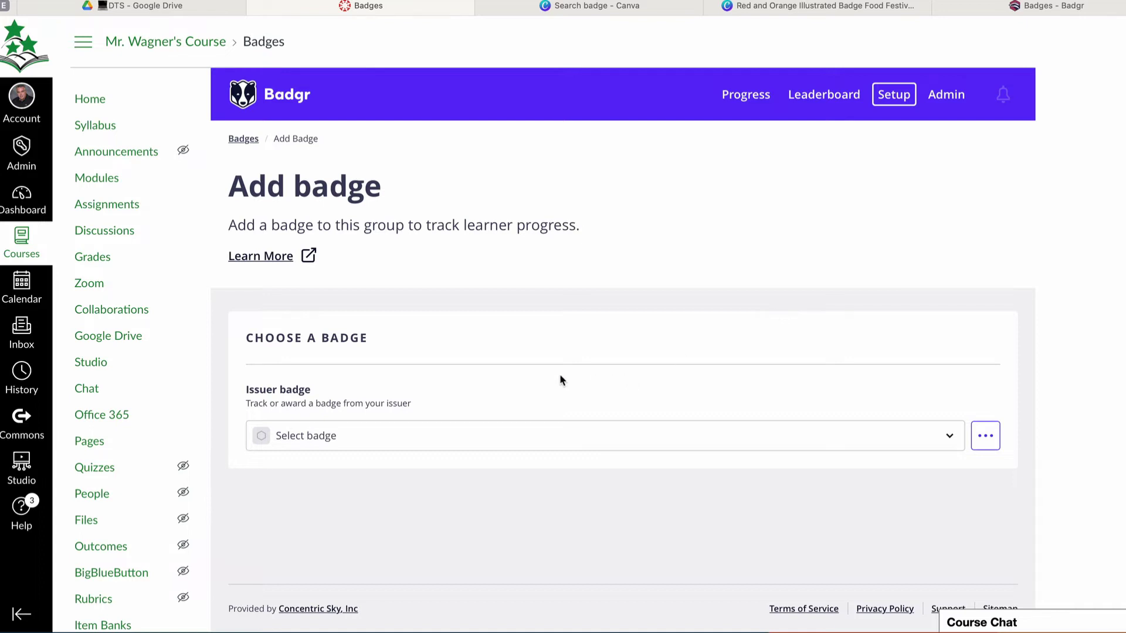
pyautogui.click(320, 437)
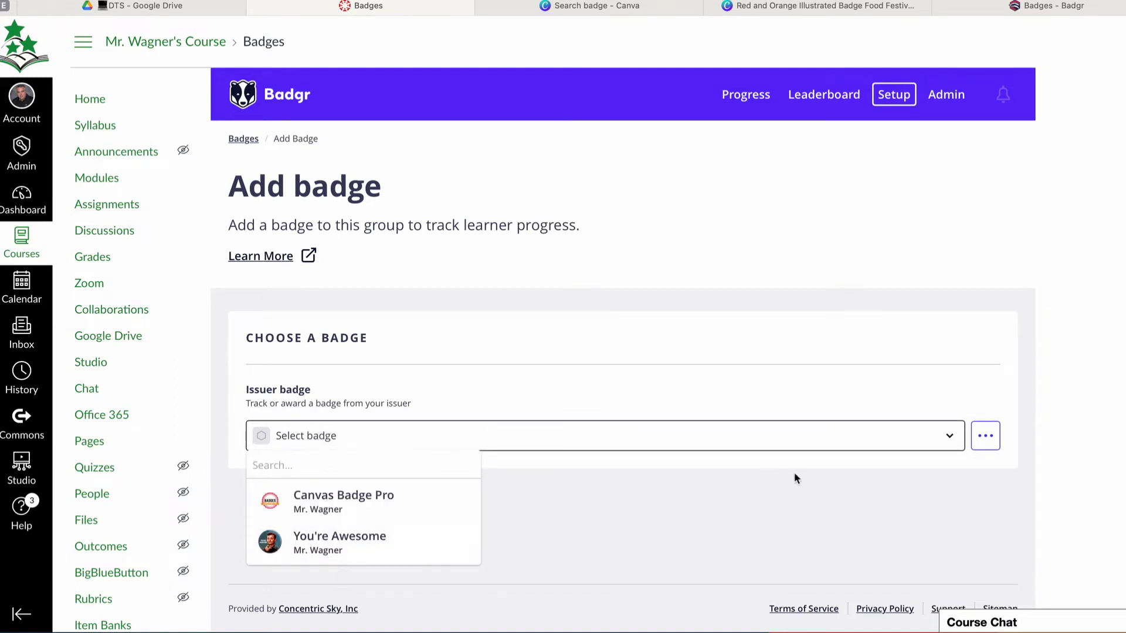
pyautogui.click(986, 439)
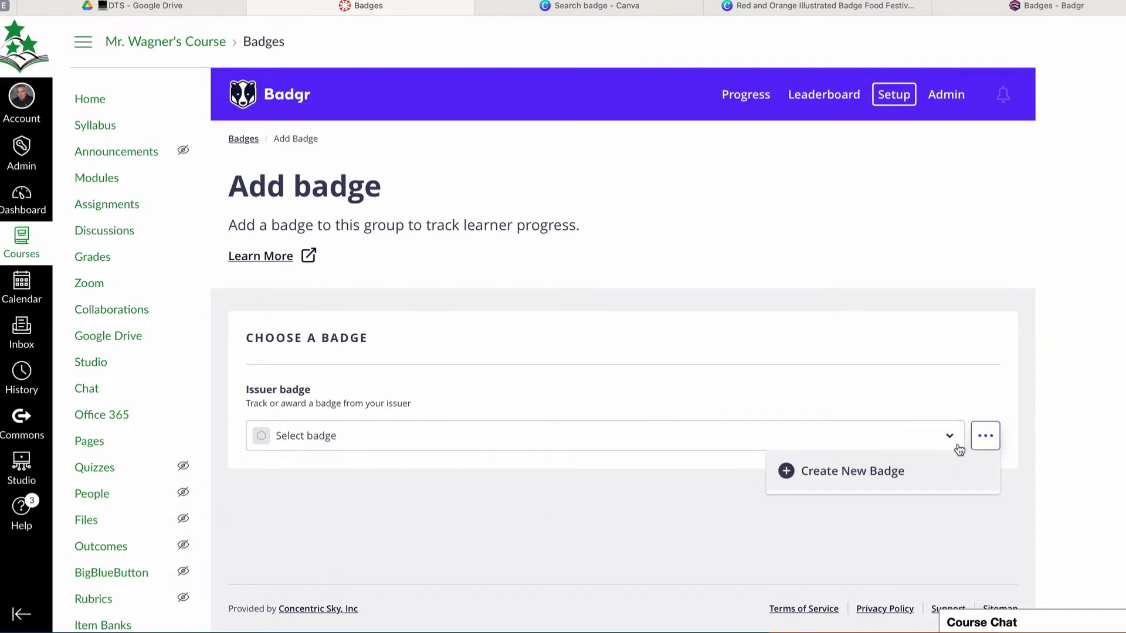
# - Create a badge 'Canvas Badge Pro User' using the Red and Orange Illustrated Badge Food Festival Logo.png image
pyautogui.click(877, 477)
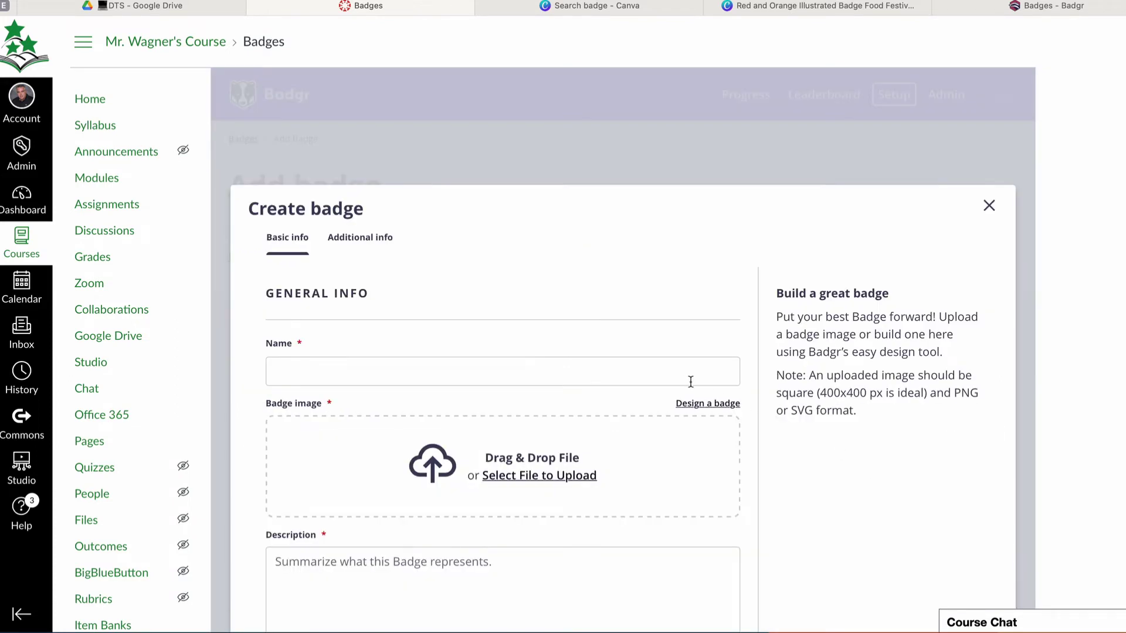
pyautogui.click(383, 369)
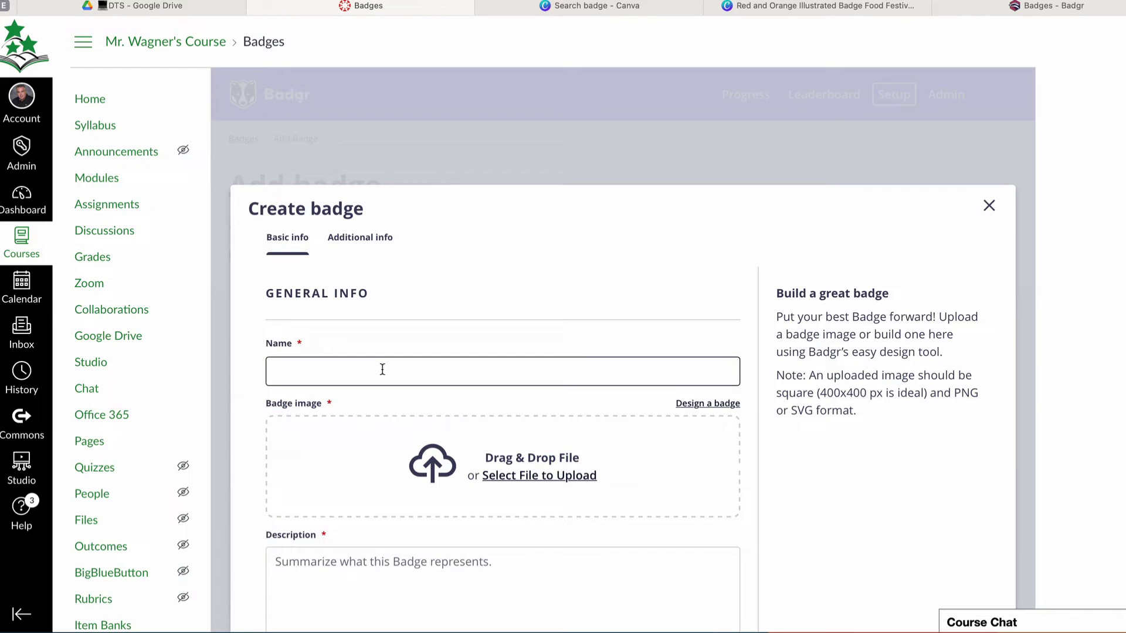
pyautogui.write('Canvas Badge Pro User')
pyautogui.scroll(-3, 538, 300)
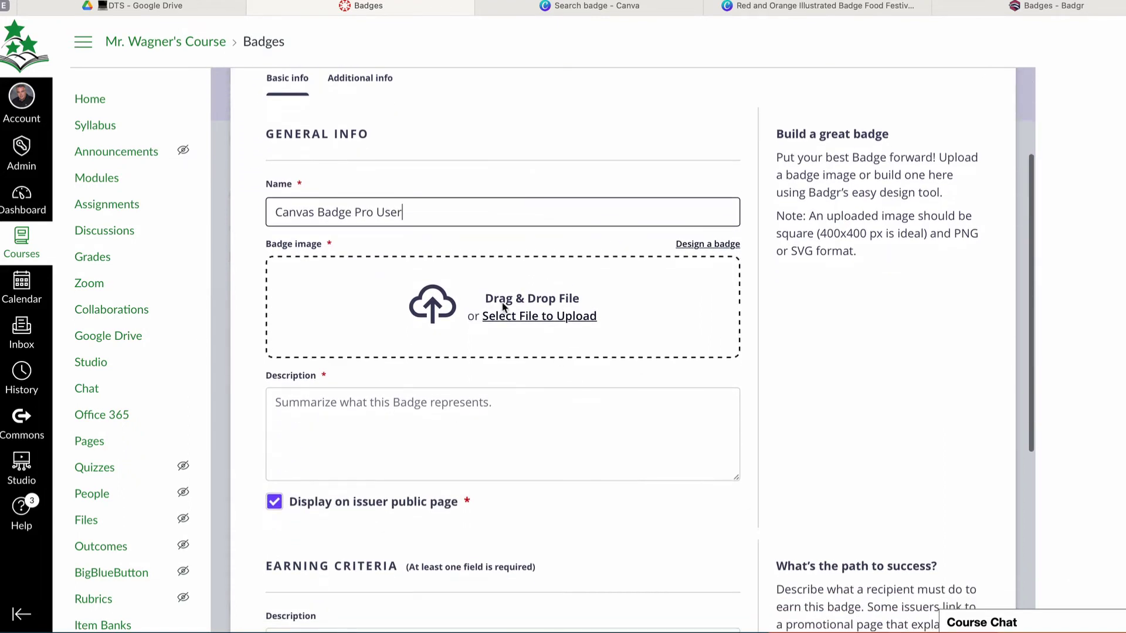
pyautogui.click(544, 320)
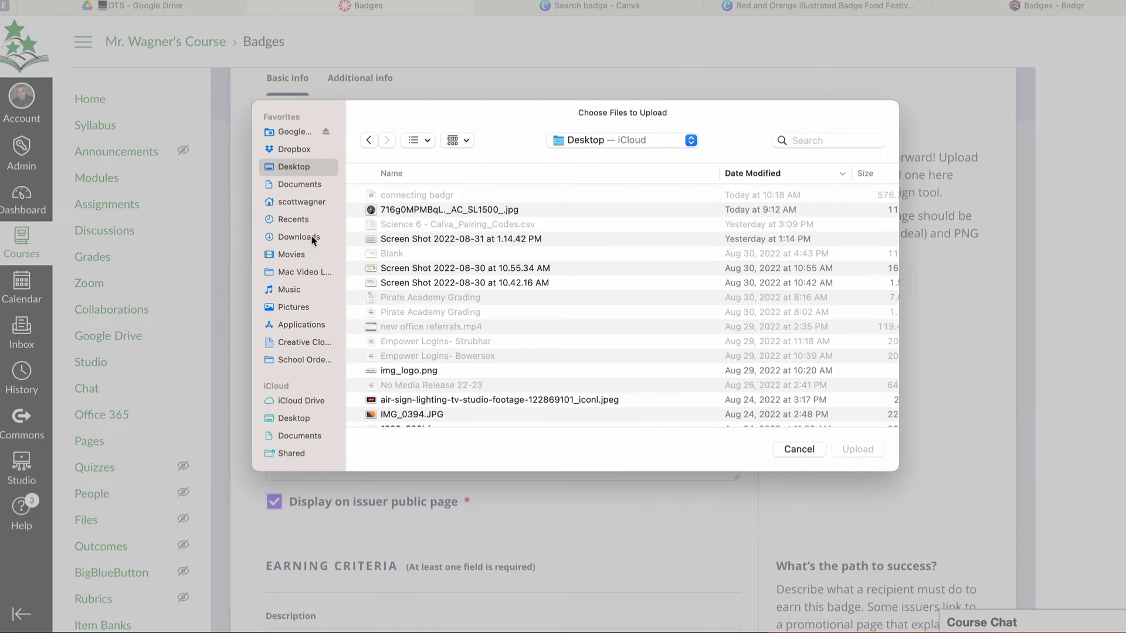
pyautogui.click(313, 239)
pyautogui.click(419, 197)
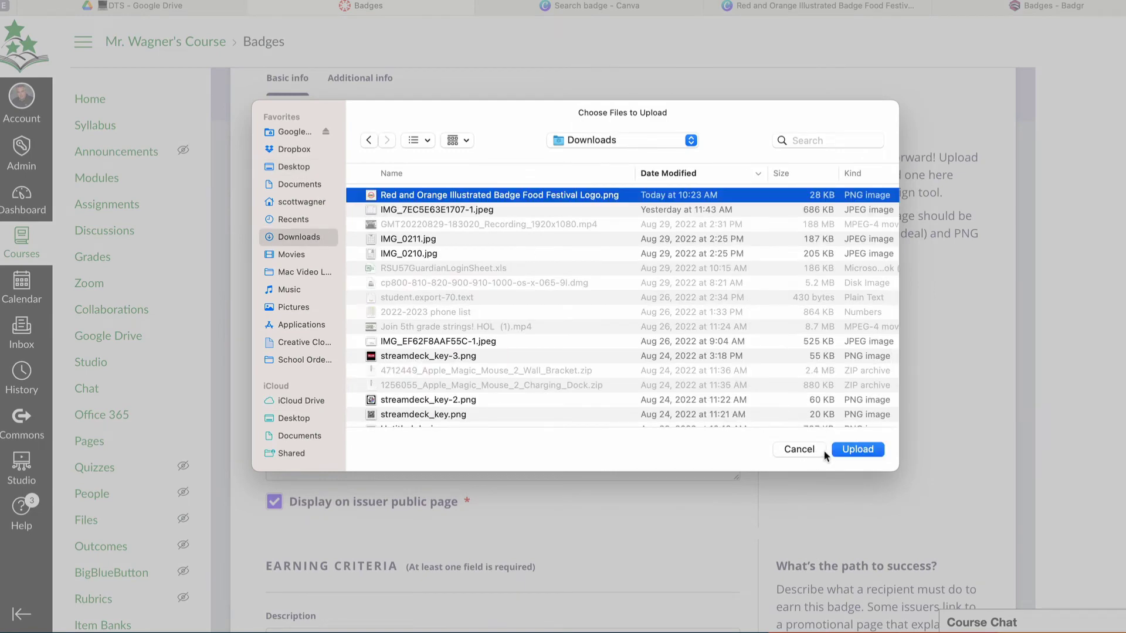
pyautogui.click(870, 452)
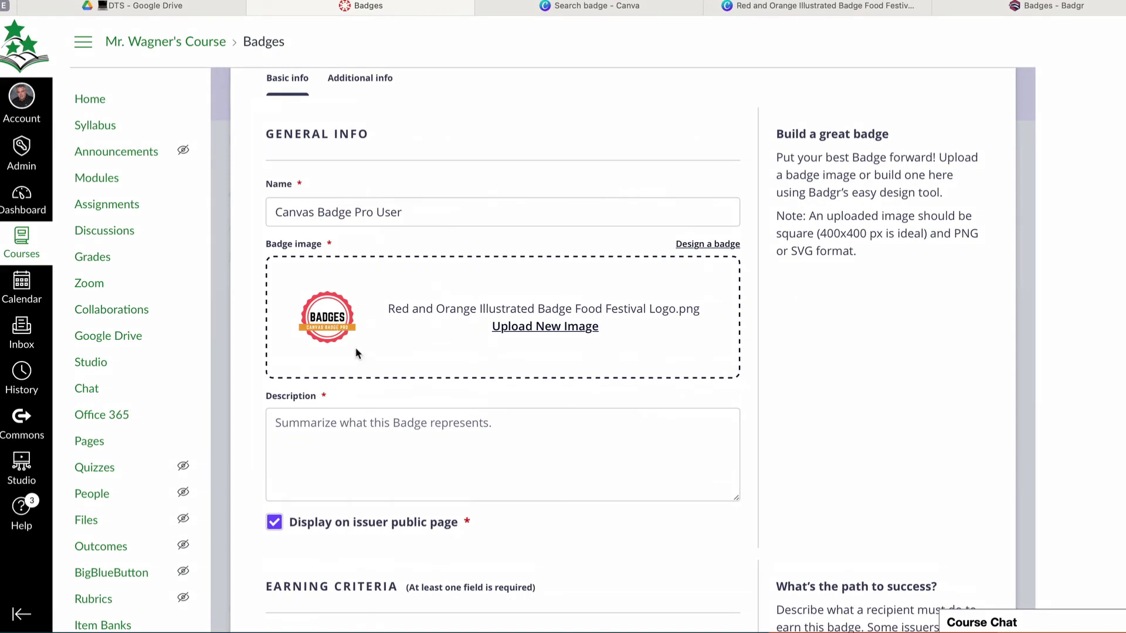
# - Enter the badge description 'THis badge proves you are a Canvas Badge pro'
pyautogui.click(370, 439)
pyautogui.scroll(-3, 370, 439)
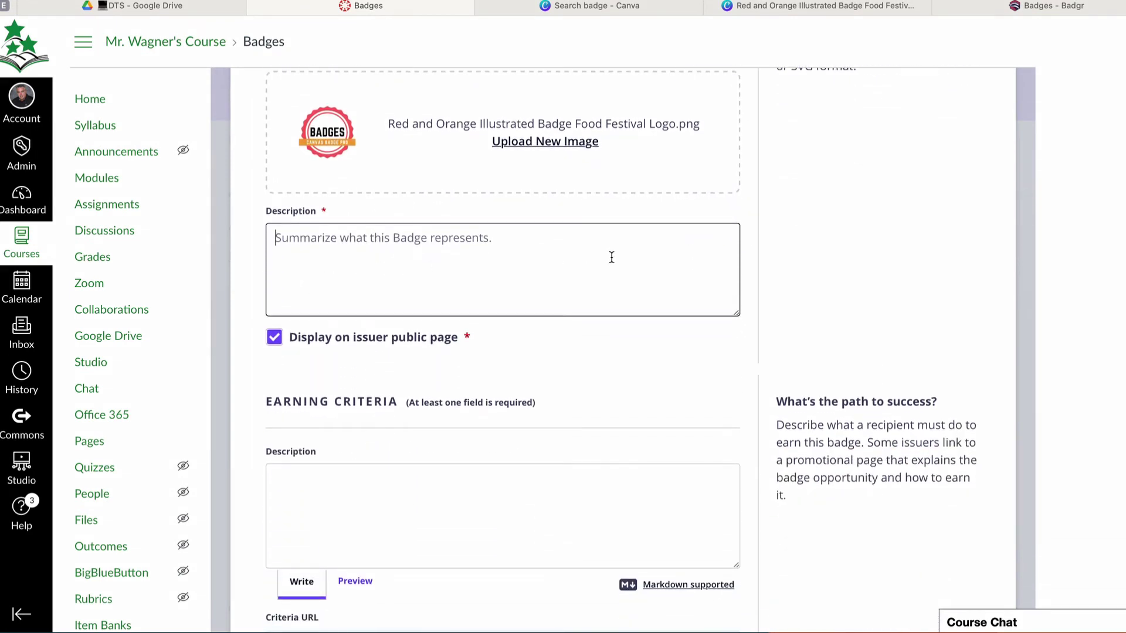
pyautogui.write('THi')
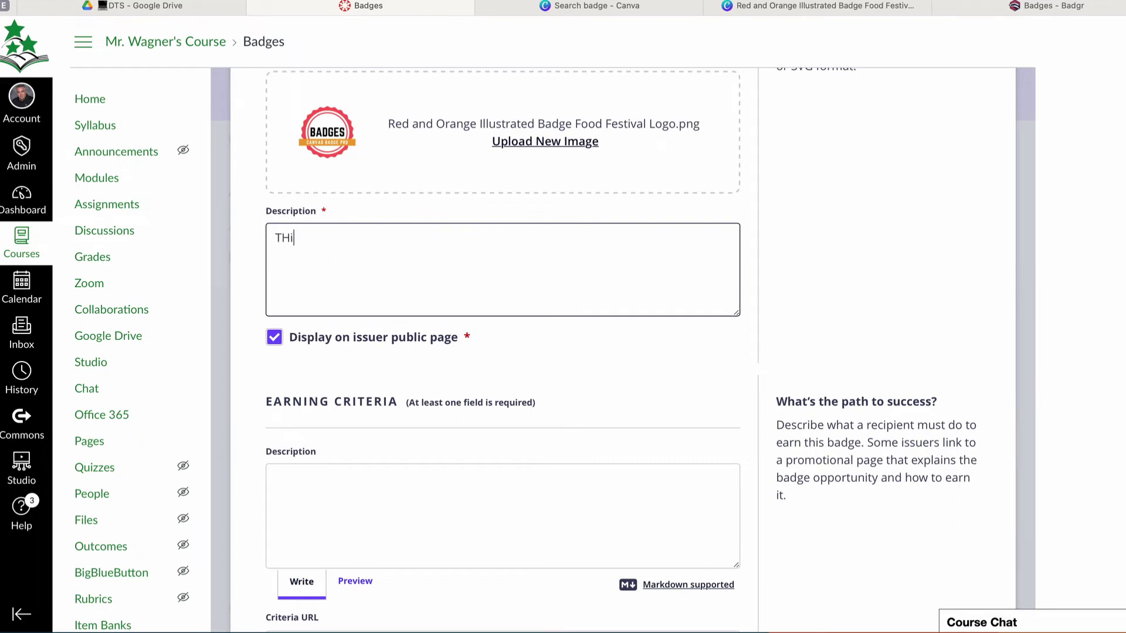
pyautogui.write('s badge proves you ')
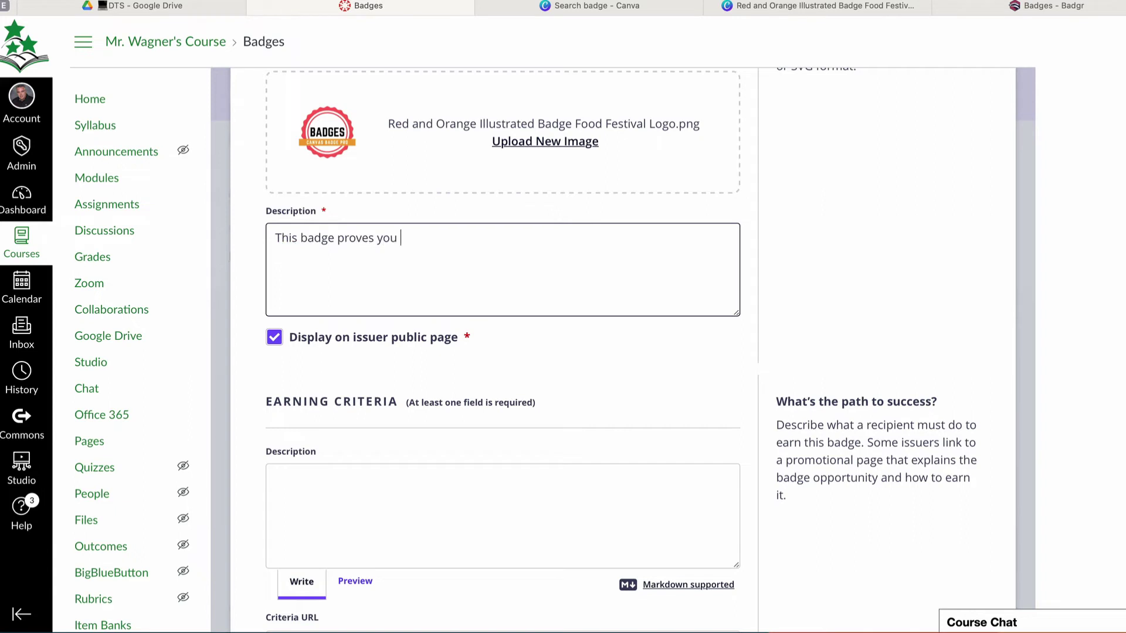
pyautogui.write('are a Canvas Badge')
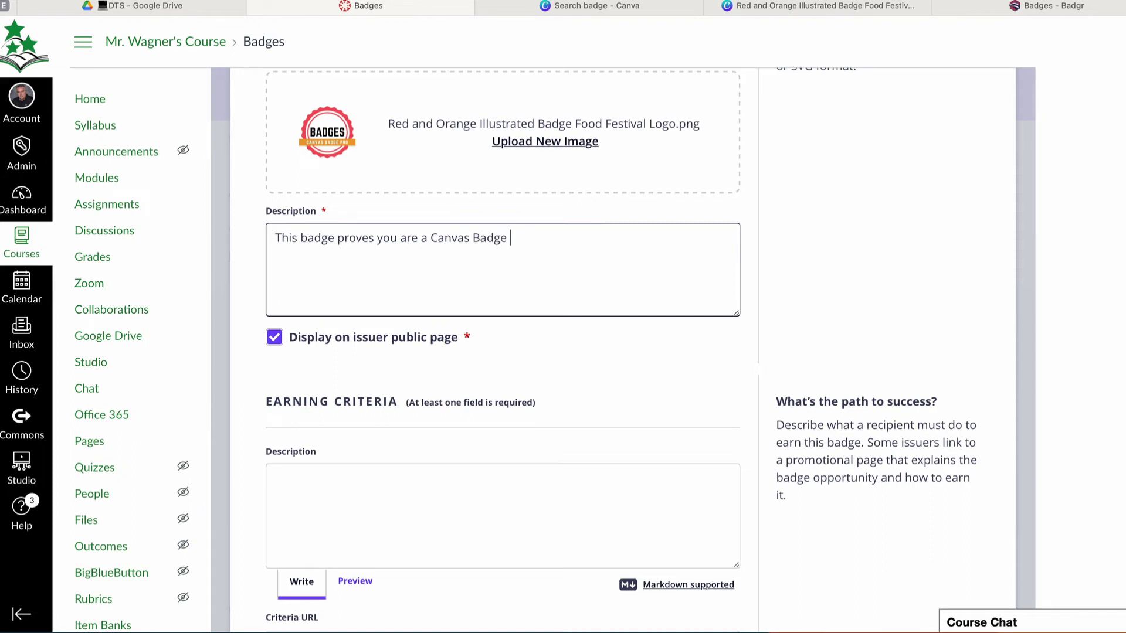
pyautogui.write(' pro')
pyautogui.scroll(-1, 345, 414)
pyautogui.scroll(-2, 345, 414)
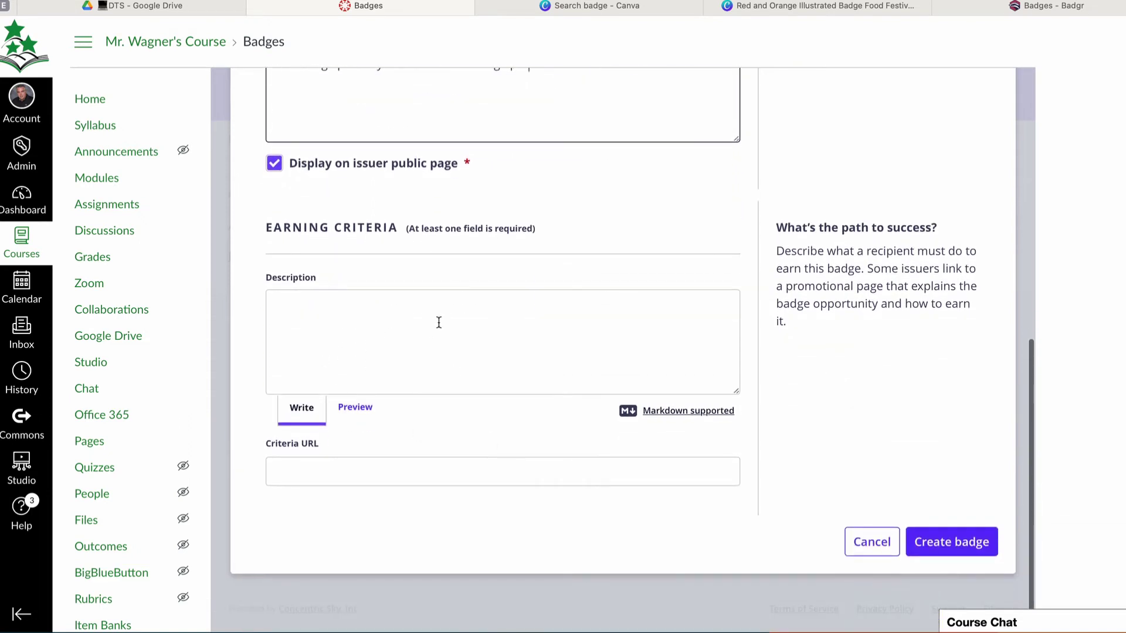
pyautogui.click(525, 394)
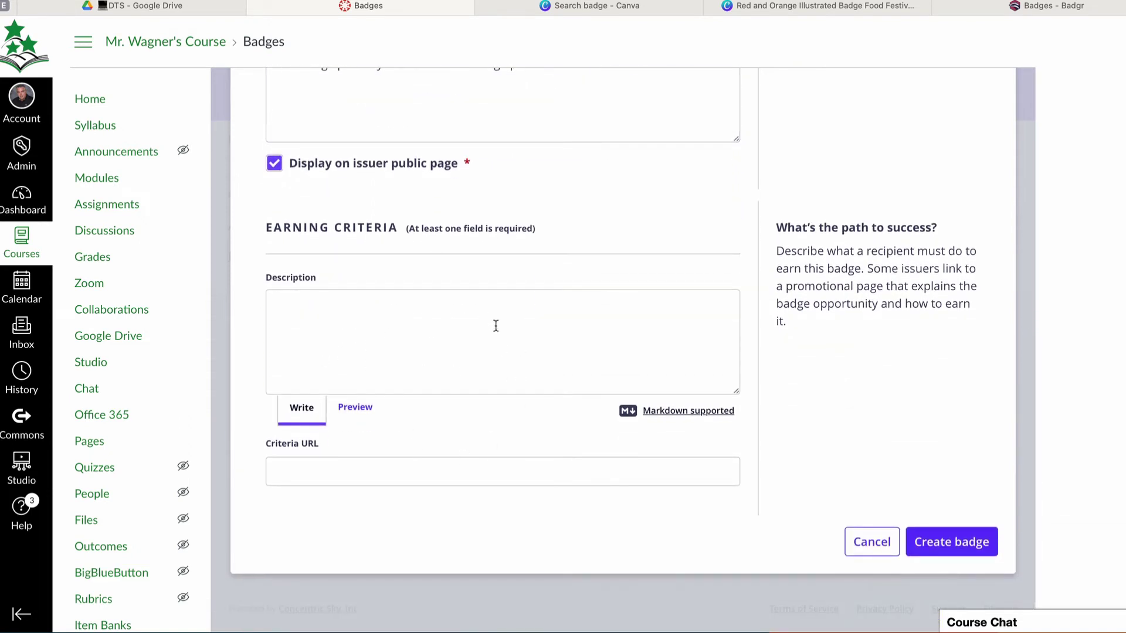
# - Set the earning criteria to 'I've proven I know how to use badges in Canvas' and create the badge
pyautogui.click(508, 367)
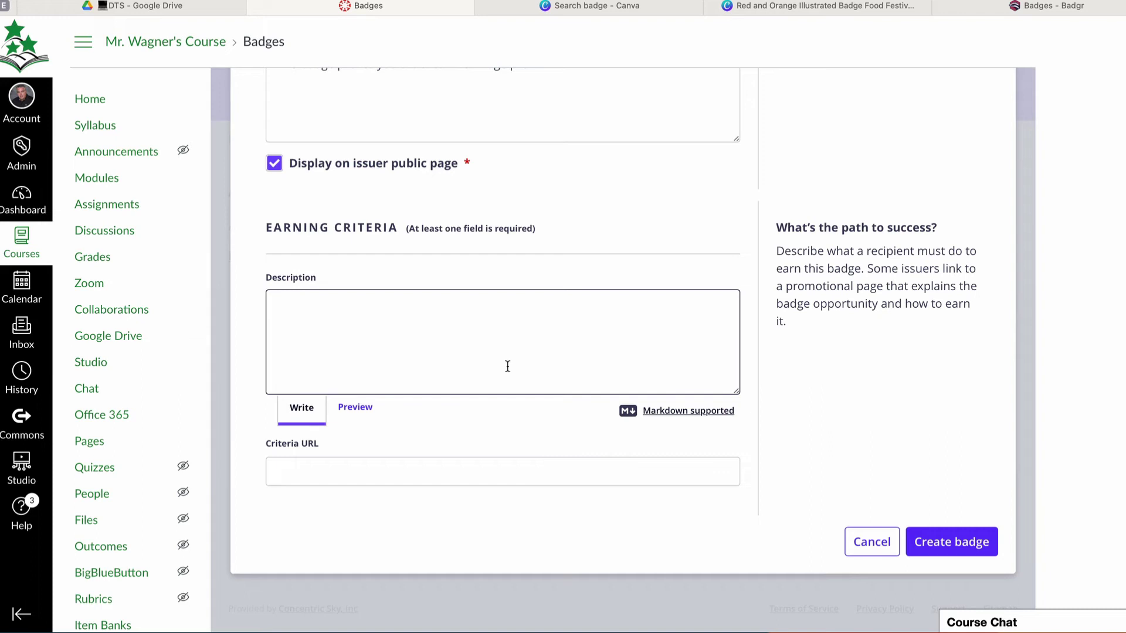
pyautogui.write("I've proven I know how to use badge")
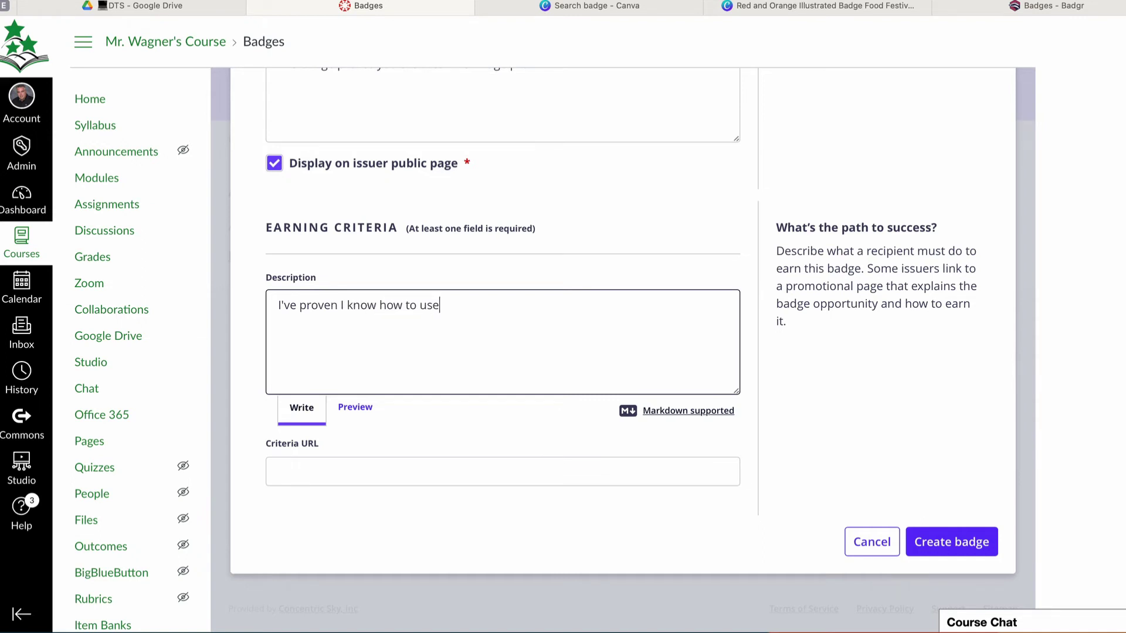
pyautogui.write('s in Canvas')
pyautogui.click(964, 549)
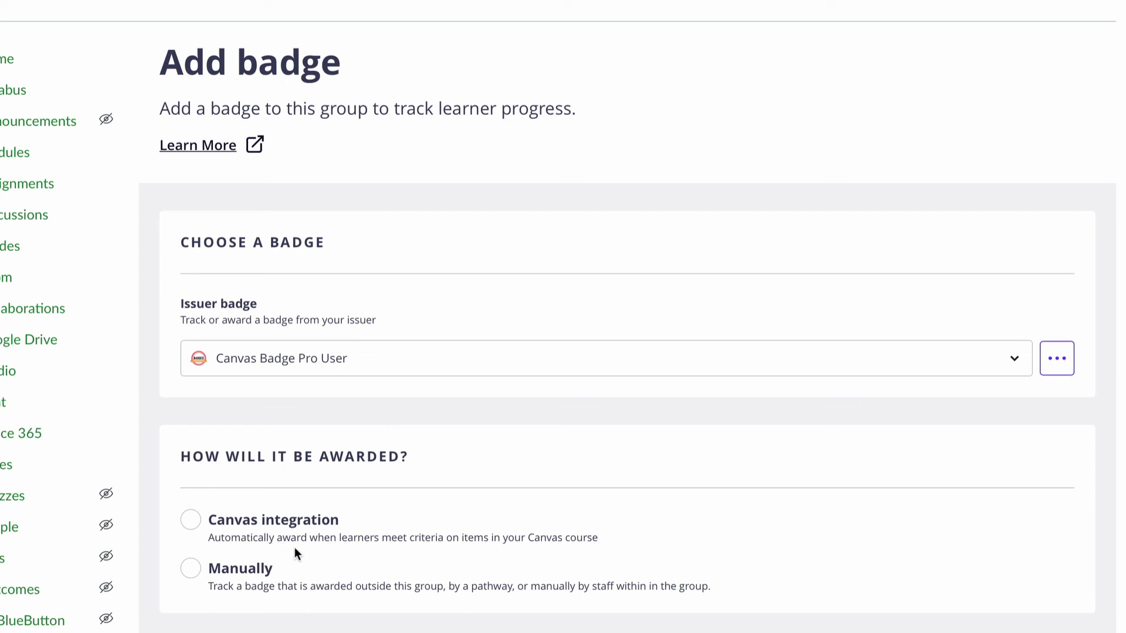
# - Award the badge via Canvas integration, linked to the Badges for Canvas module with trigger Complete item
pyautogui.click(210, 523)
pyautogui.scroll(-2, 543, 536)
pyautogui.scroll(-2, 544, 535)
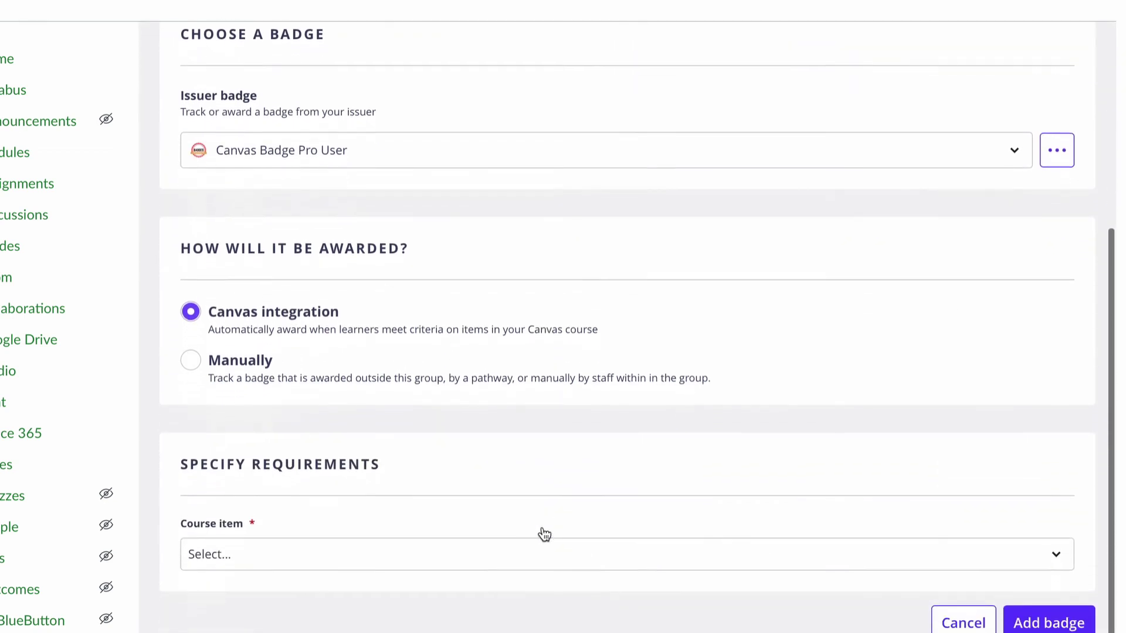
pyautogui.scroll(2, 544, 535)
pyautogui.scroll(-2, 544, 535)
pyautogui.scroll(-1, 544, 534)
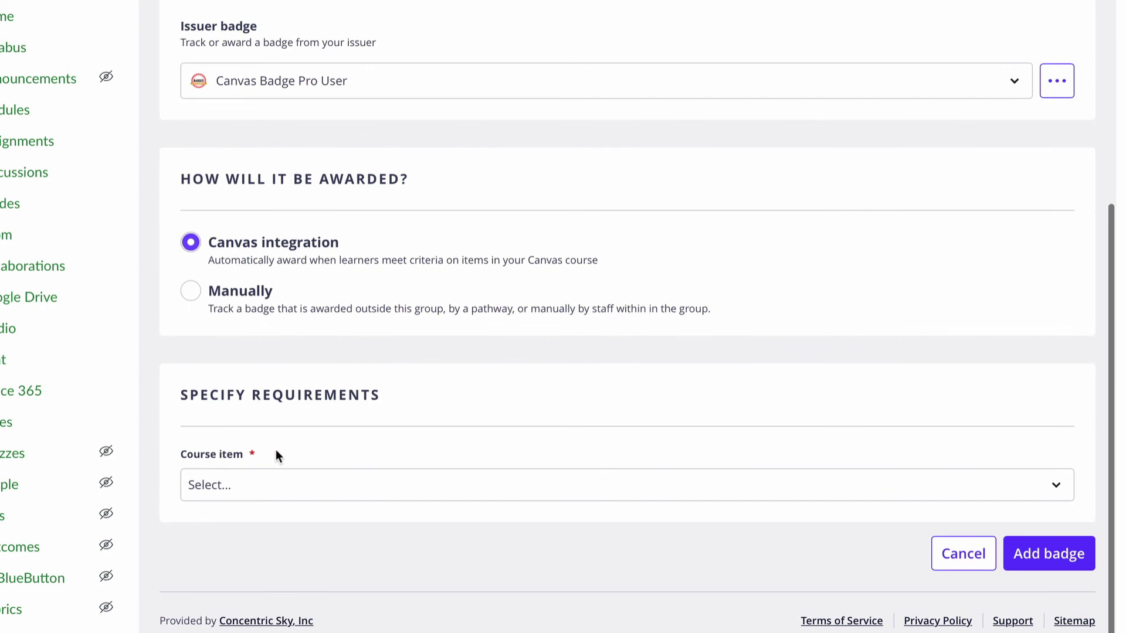
pyautogui.click(351, 494)
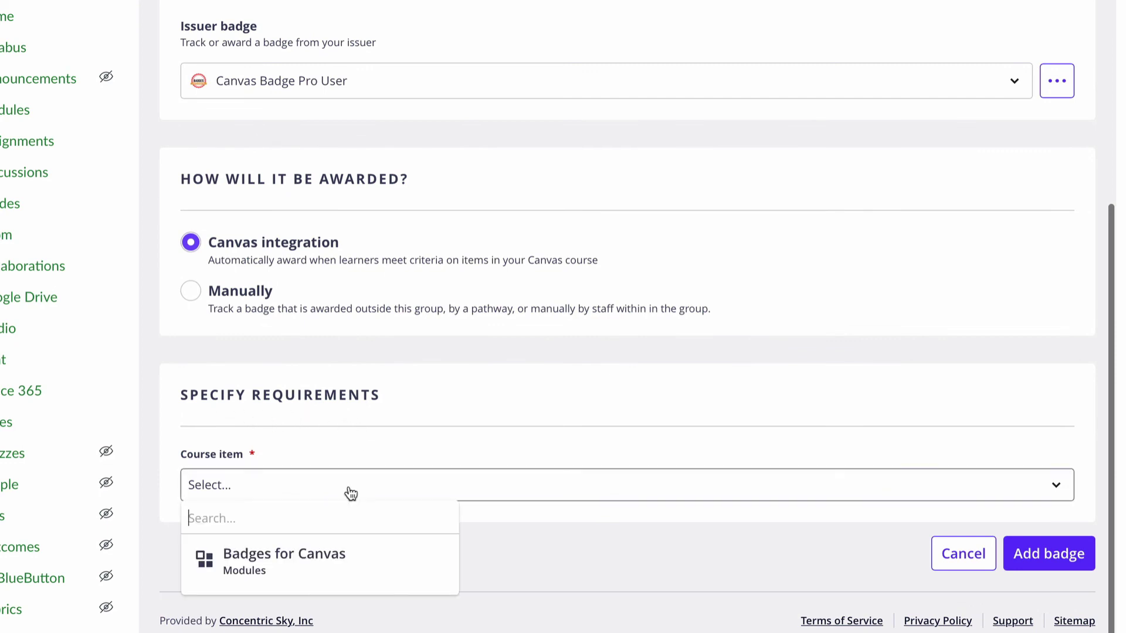
pyautogui.click(284, 563)
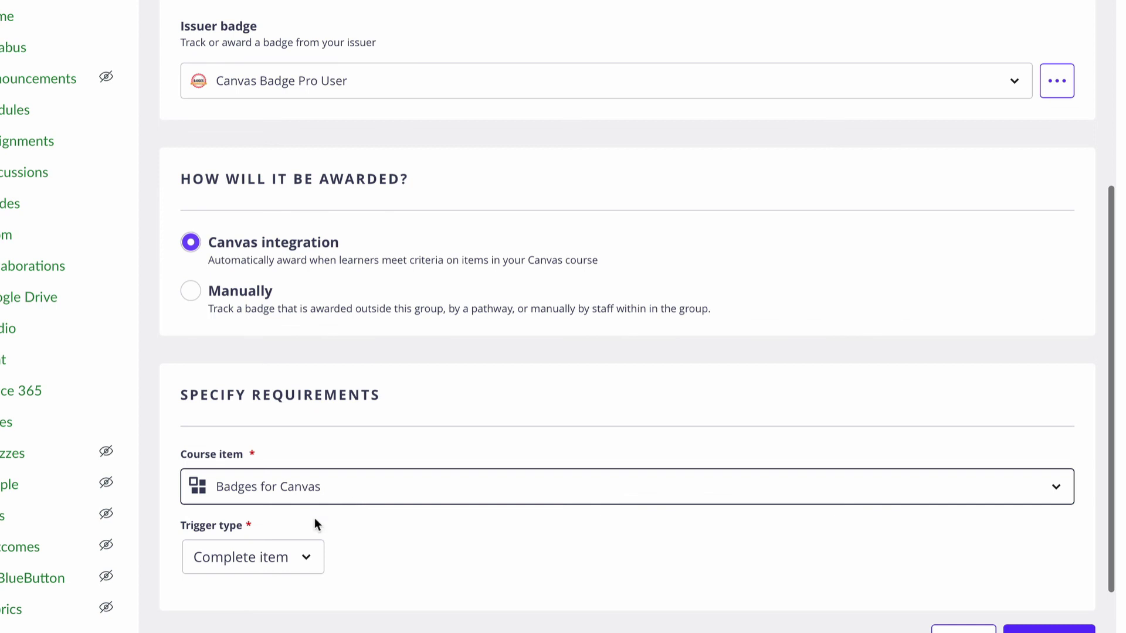
pyautogui.click(271, 554)
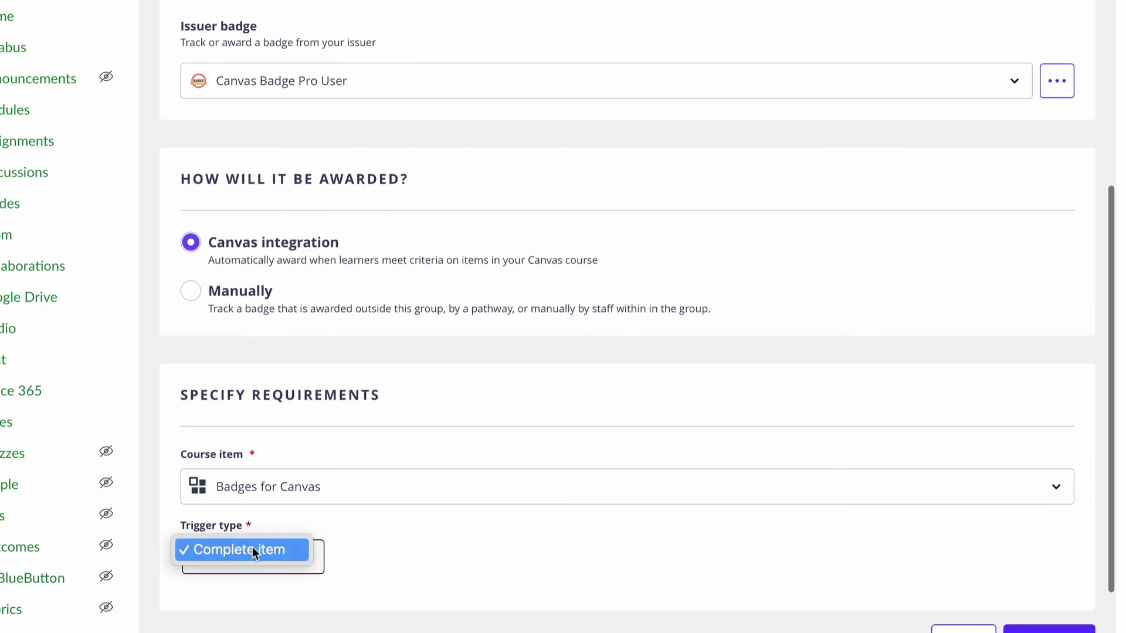
pyautogui.click(252, 550)
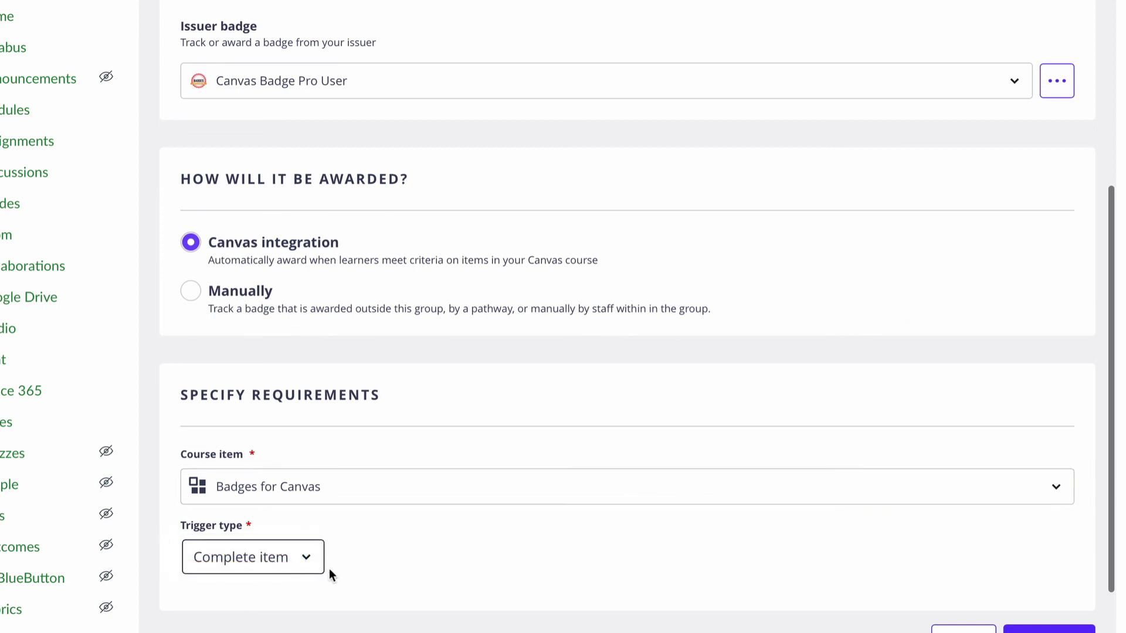
pyautogui.scroll(-2, 693, 499)
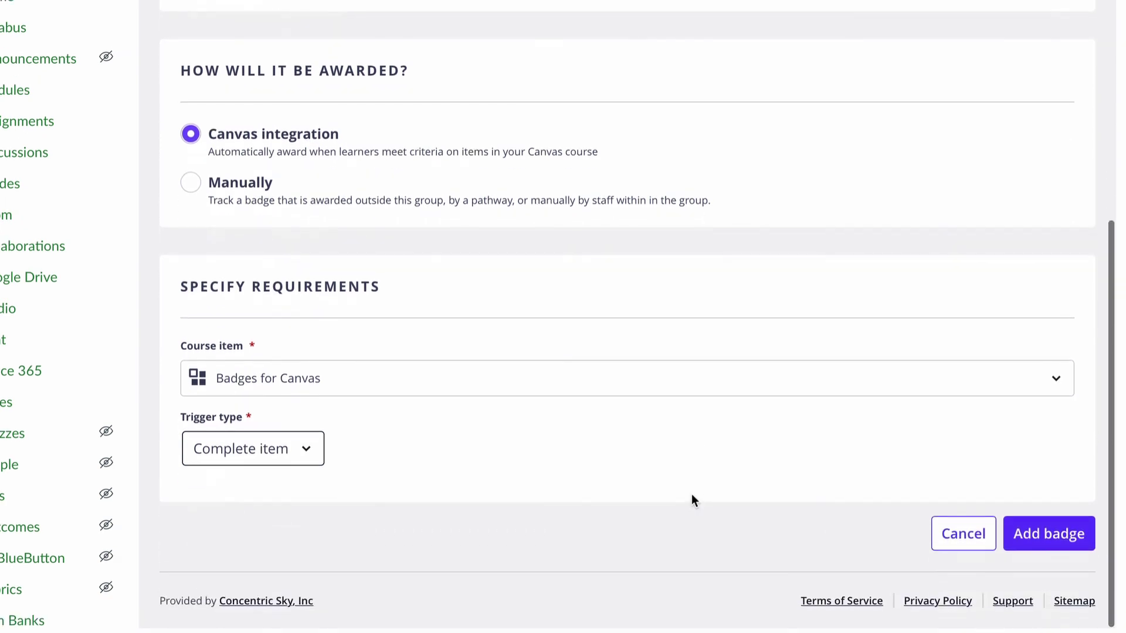
# - Save Canvas Badge Pro User to the group's badges and return to the course Modules page
pyautogui.click(1038, 529)
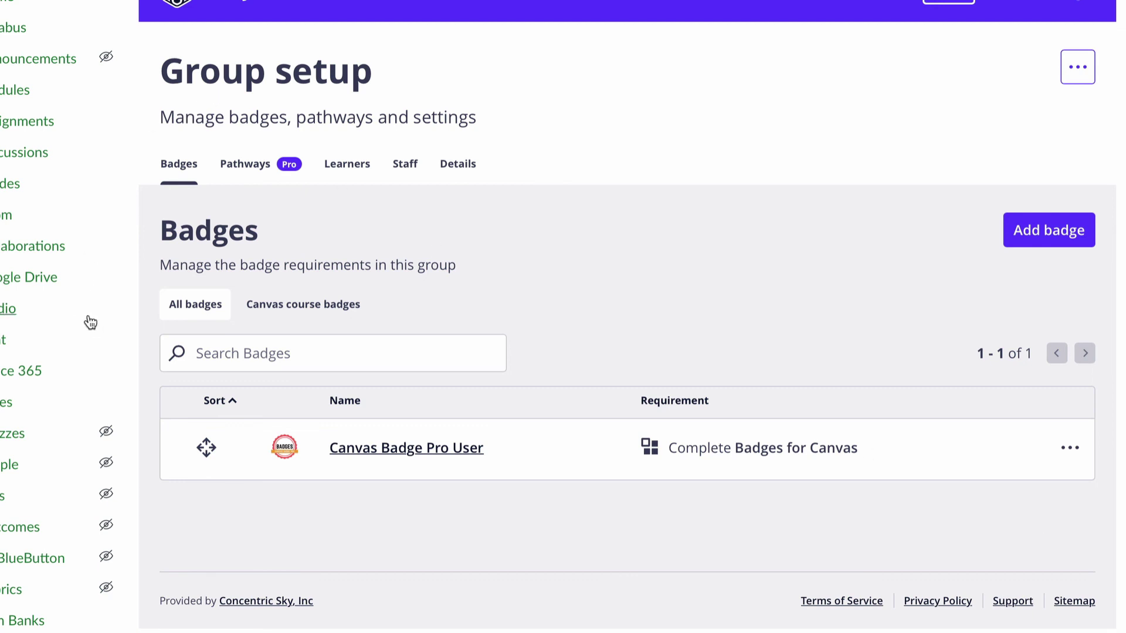
pyautogui.click(17, 91)
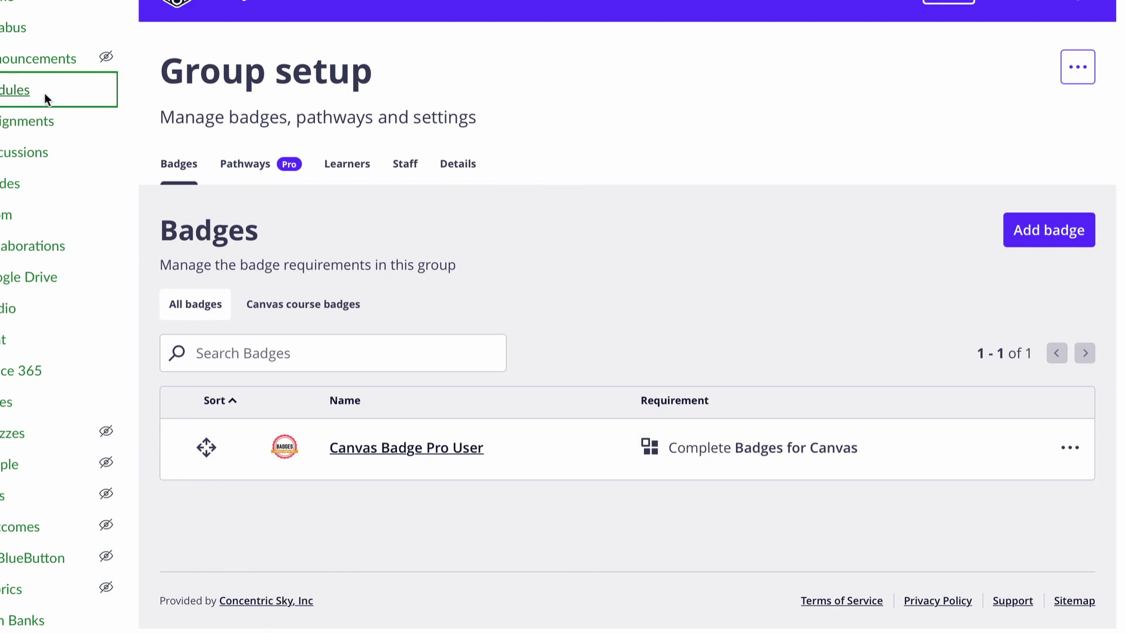